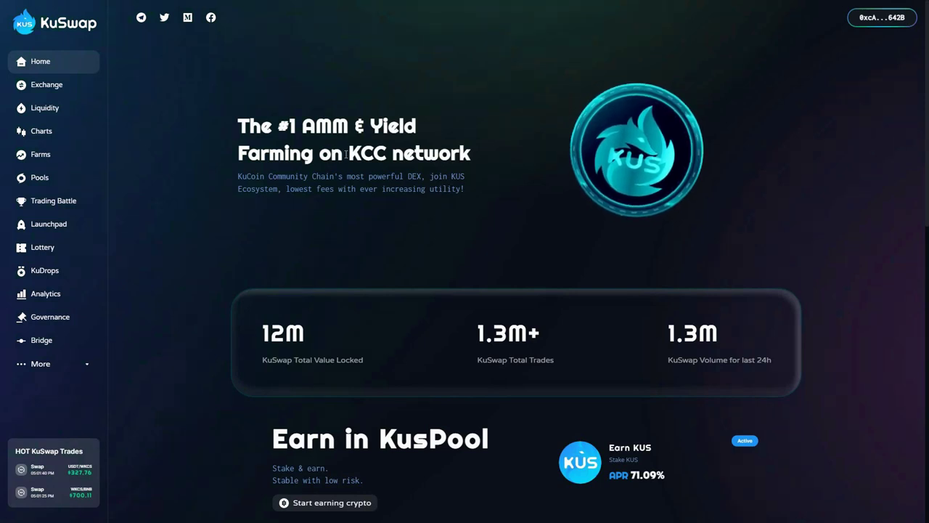
# Review the KuSwap home page from the KCC network headline down to the Yield Farms section.
pyautogui.moveTo(348, 153); pyautogui.dragTo(471, 154)
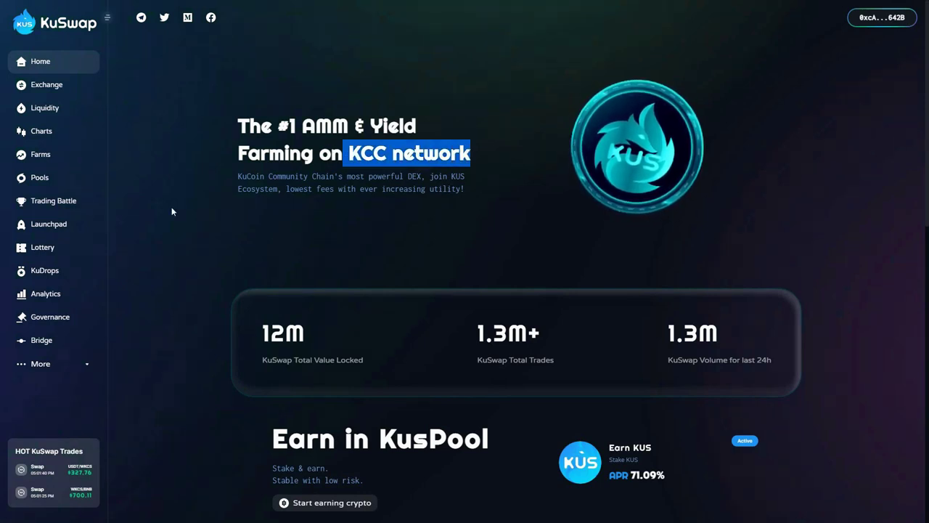
pyautogui.scroll(-1, 169, 207)
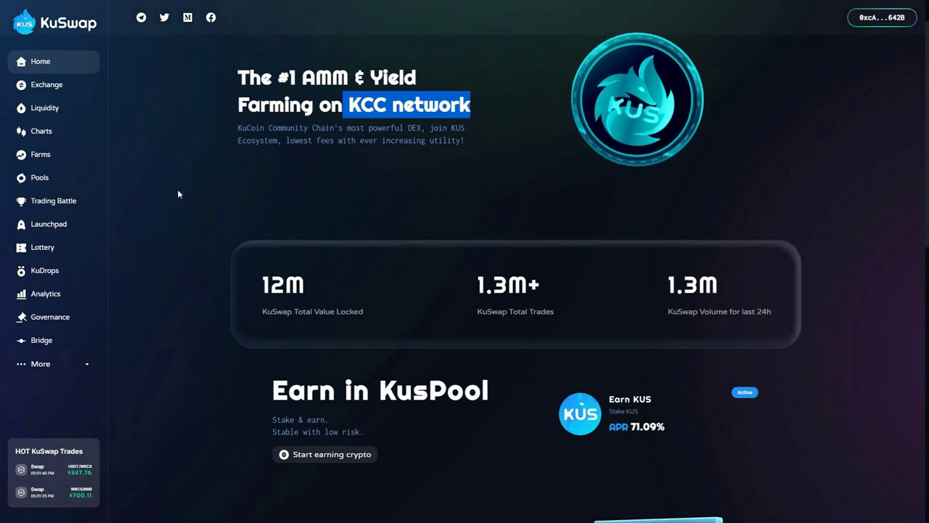
pyautogui.scroll(-4, 210, 203)
pyautogui.scroll(-5, 243, 231)
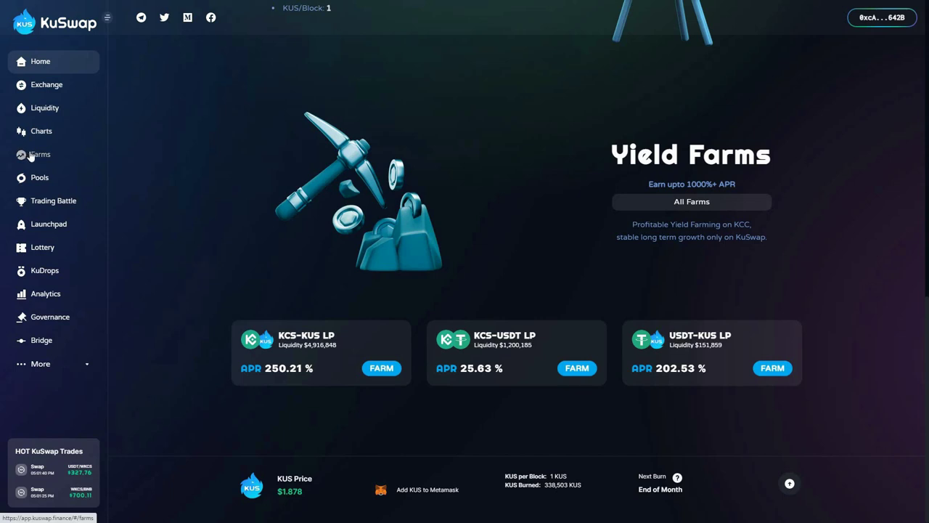
# Open the KuSwap farms page and expand the details of the KCS-KUS LP farm.
pyautogui.click(42, 158)
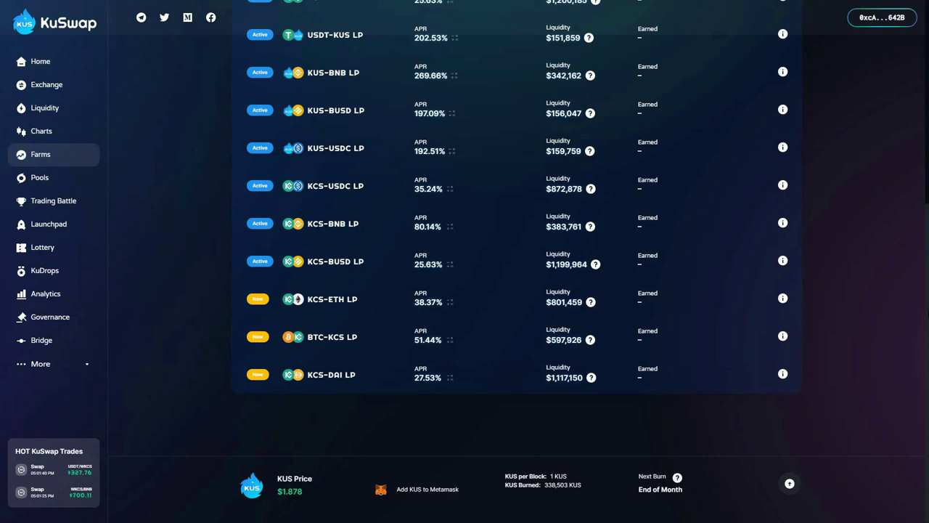
pyautogui.scroll(5, 831, 121)
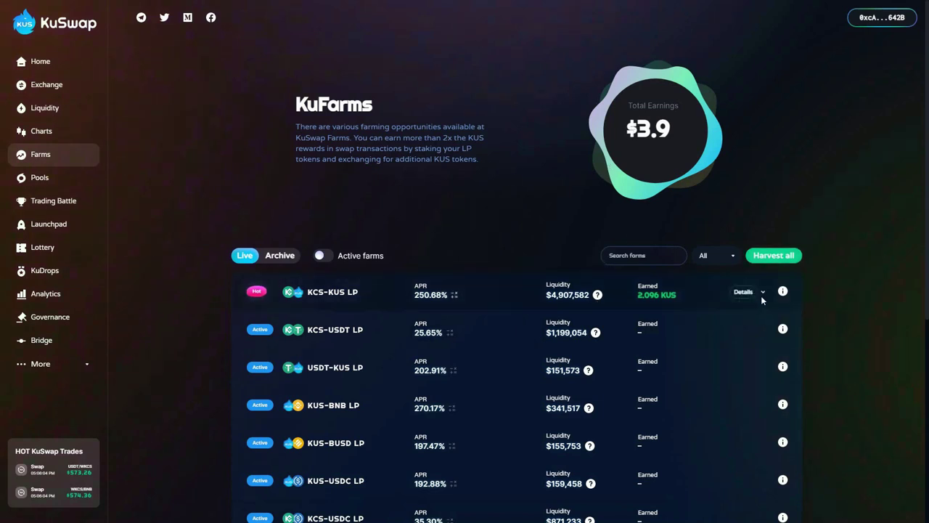
pyautogui.click(764, 295)
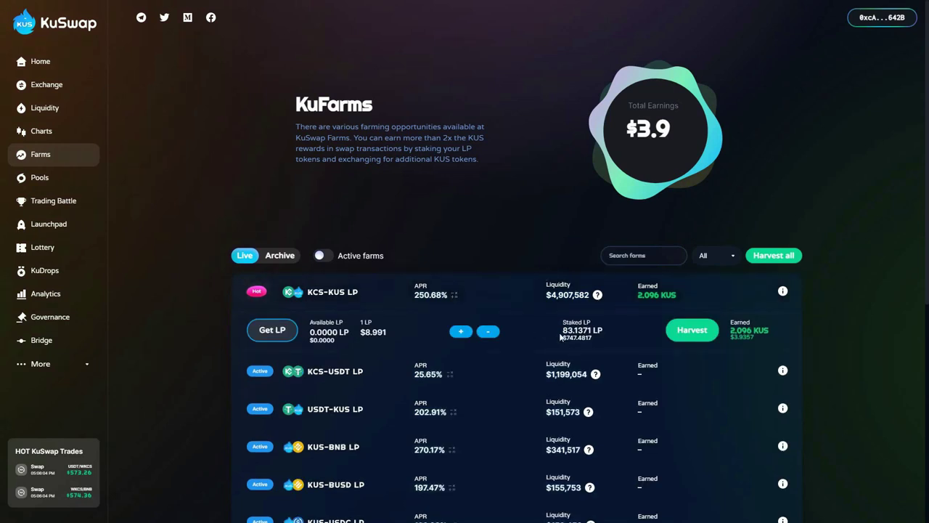
# Examine the staked LP amount and its dollar value in the KCS-KUS farm.
pyautogui.moveTo(562, 333); pyautogui.dragTo(576, 331)
pyautogui.click(608, 339)
pyautogui.moveTo(472, 275)
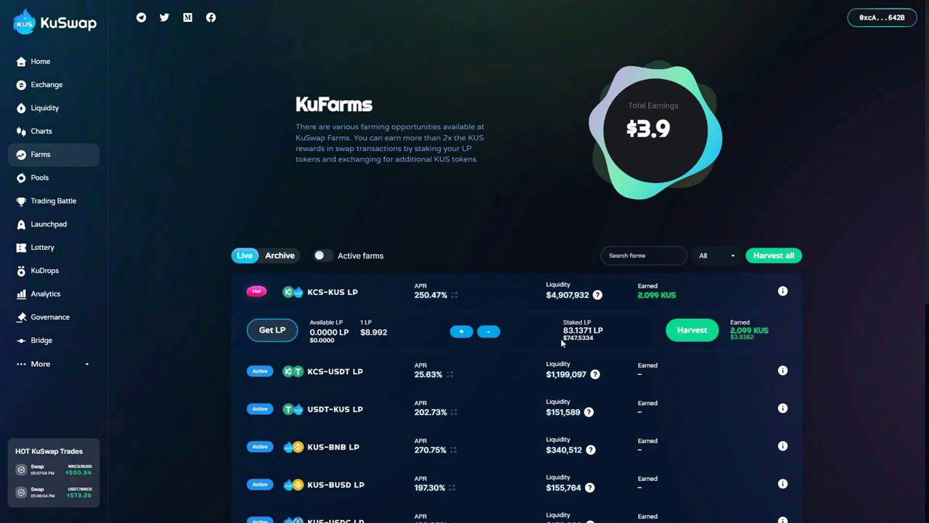
pyautogui.moveTo(563, 339); pyautogui.dragTo(593, 339)
pyautogui.click(593, 339)
# Open the MetaMask wallet, look through its KCC-MAINNET token balances, and return to the staked LP amount.
pyautogui.click(465, 32)
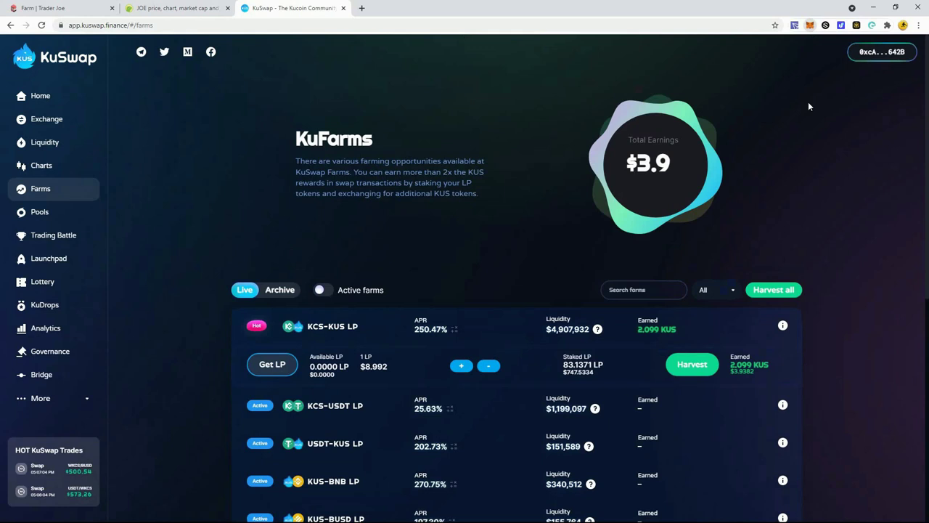
pyautogui.hotkey('alt', 'shift', 'm')
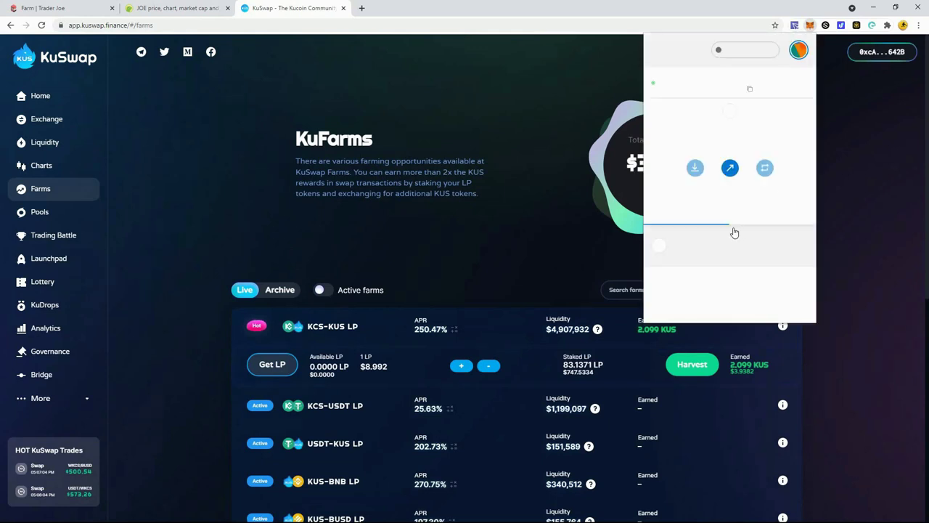
pyautogui.scroll(-3, 719, 269)
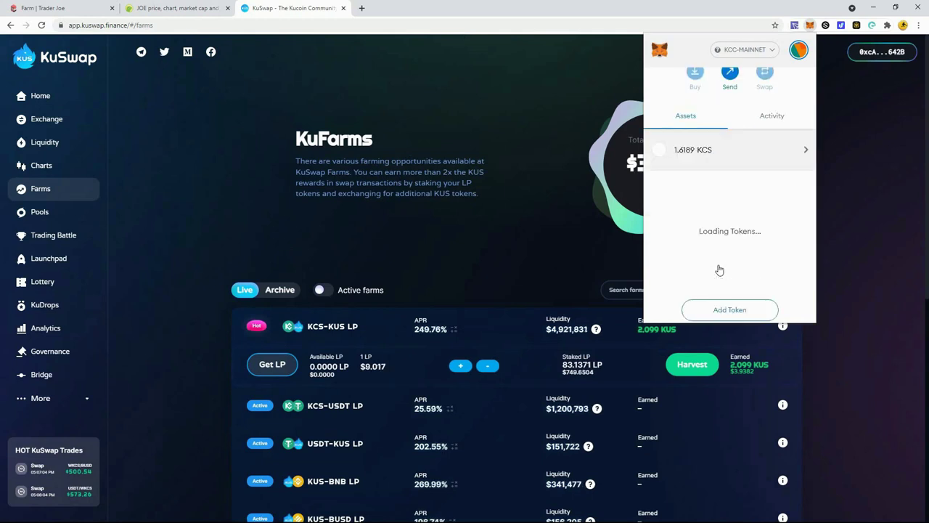
pyautogui.scroll(-2, 719, 270)
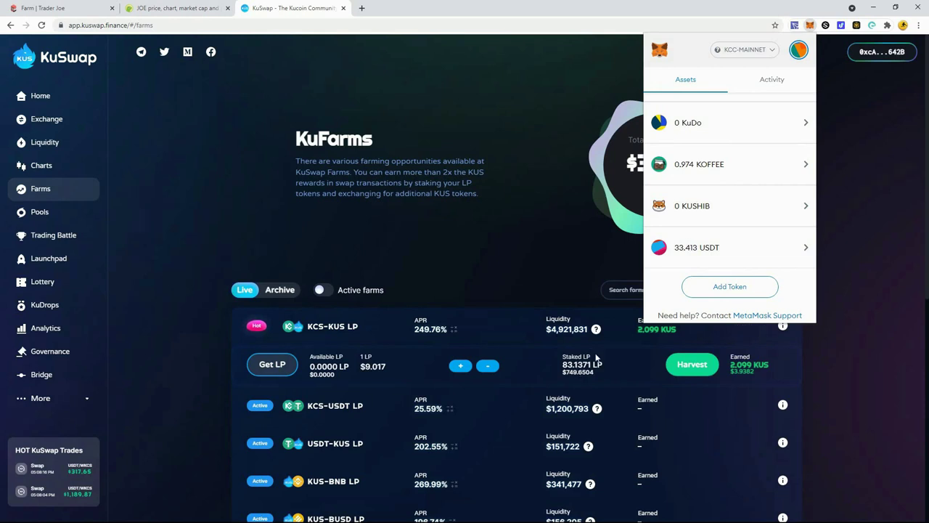
pyautogui.moveTo(579, 365); pyautogui.dragTo(584, 365)
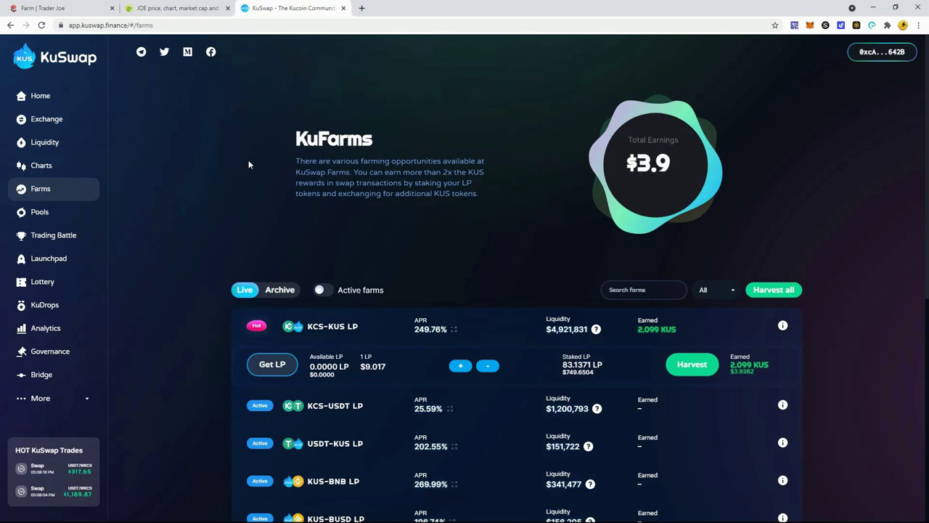
# Visit Trader Joe's JOE/AVAX farm page, switch to the CoinGecko JOE page and reload it.
pyautogui.click(58, 9)
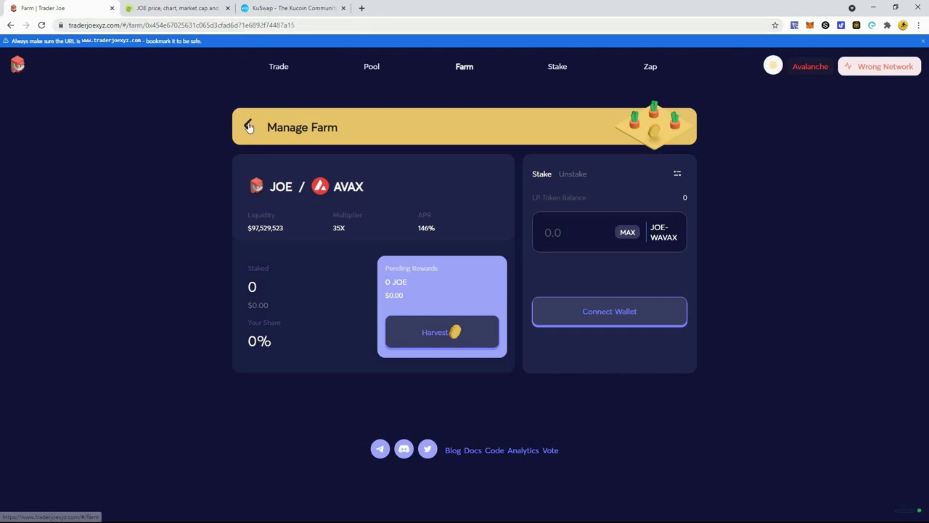
pyautogui.click(193, 7)
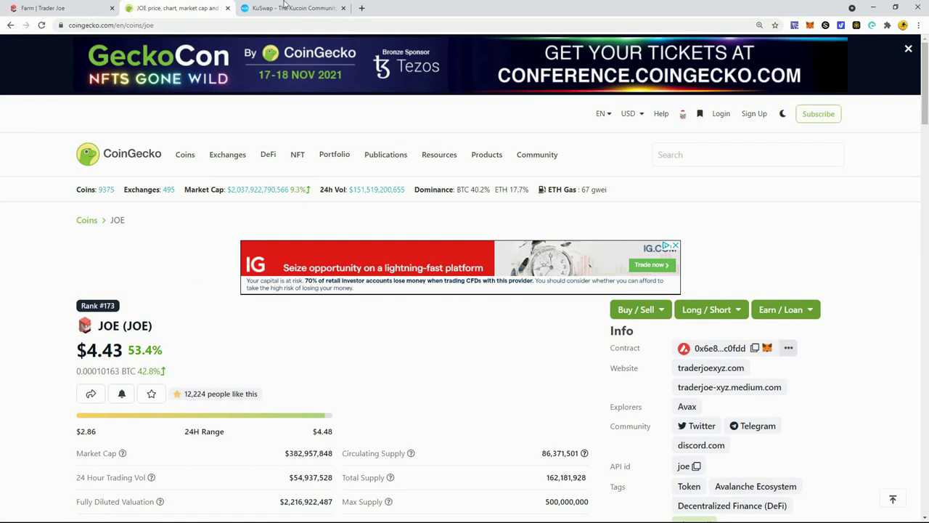
pyautogui.click(42, 25)
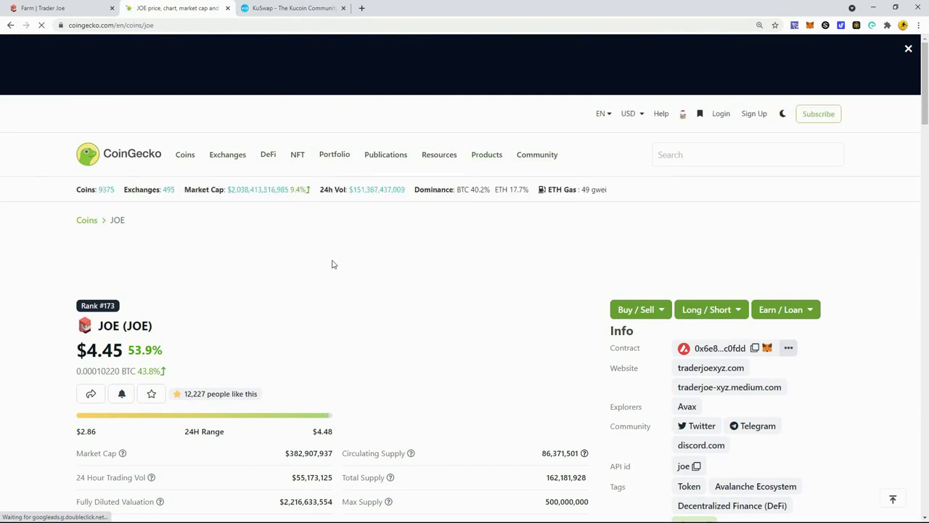
# Check JOE's current price and its percentage change on CoinGecko.
pyautogui.scroll(-1, 331, 264)
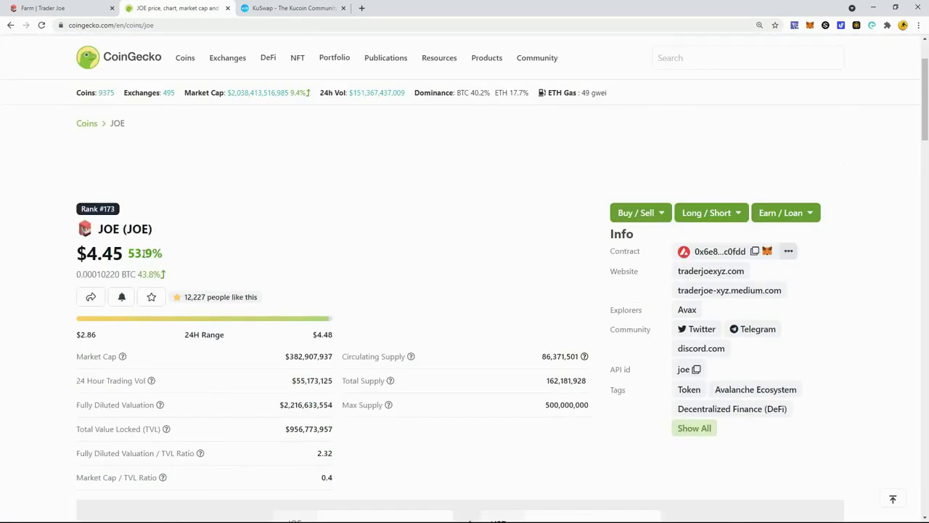
pyautogui.moveTo(129, 253); pyautogui.dragTo(152, 253)
pyautogui.click(155, 234)
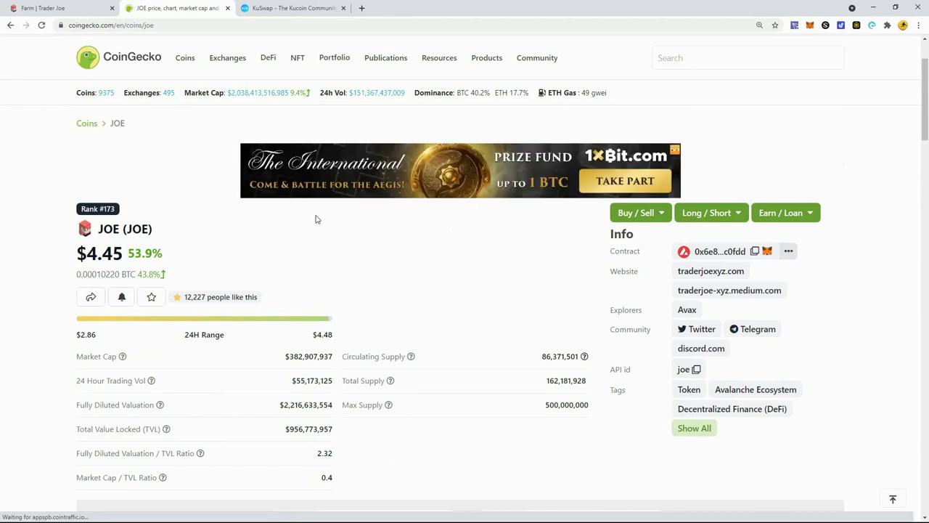
pyautogui.moveTo(135, 252); pyautogui.dragTo(154, 254)
pyautogui.click(154, 254)
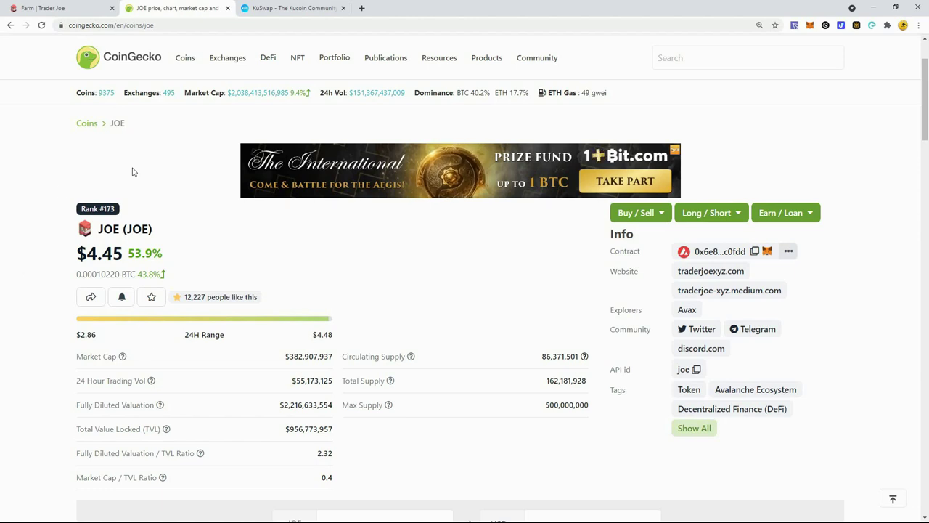
# Compare JOE's maximum supply with its total supply in the coin statistics.
pyautogui.scroll(-3, 208, 236)
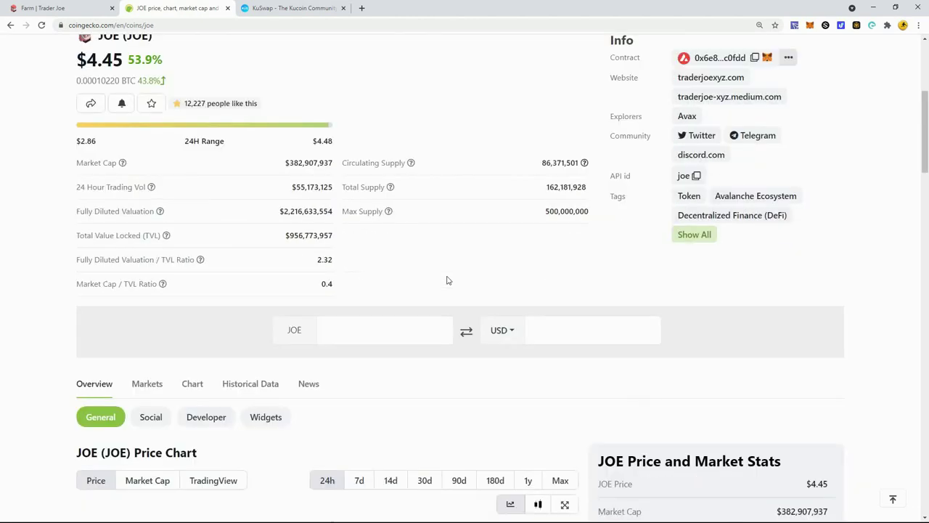
pyautogui.scroll(2, 446, 279)
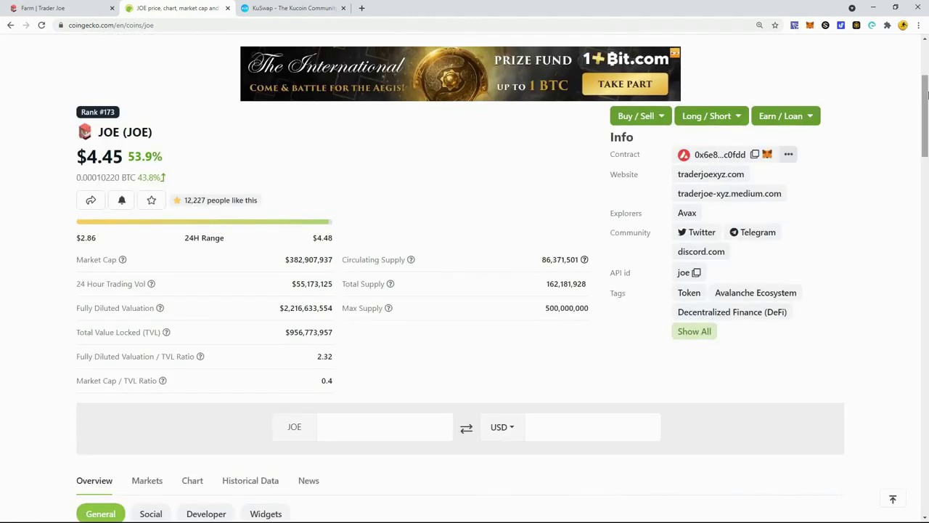
pyautogui.moveTo(927, 93); pyautogui.dragTo(926, 118)
pyautogui.scroll(1, 926, 118)
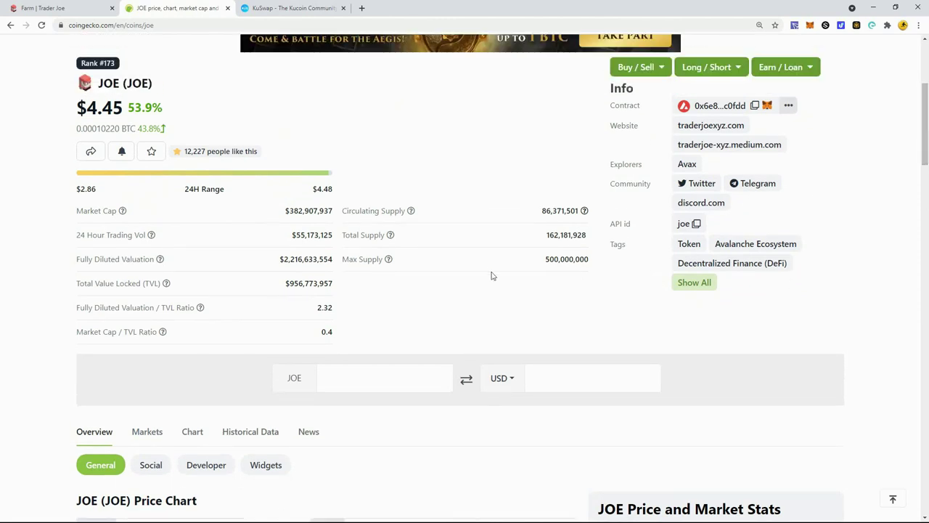
pyautogui.moveTo(544, 259); pyautogui.dragTo(590, 260)
pyautogui.click(592, 261)
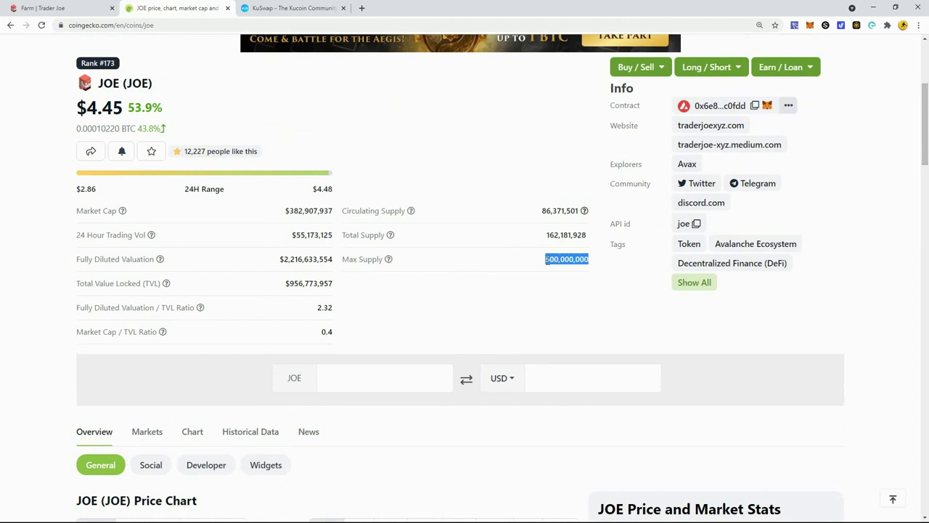
pyautogui.click(581, 255)
pyautogui.moveTo(541, 237); pyautogui.dragTo(653, 218)
pyautogui.click(588, 237)
pyautogui.click(544, 236)
pyautogui.click(586, 259)
pyautogui.moveTo(586, 259); pyautogui.dragTo(544, 235)
pyautogui.click(545, 236)
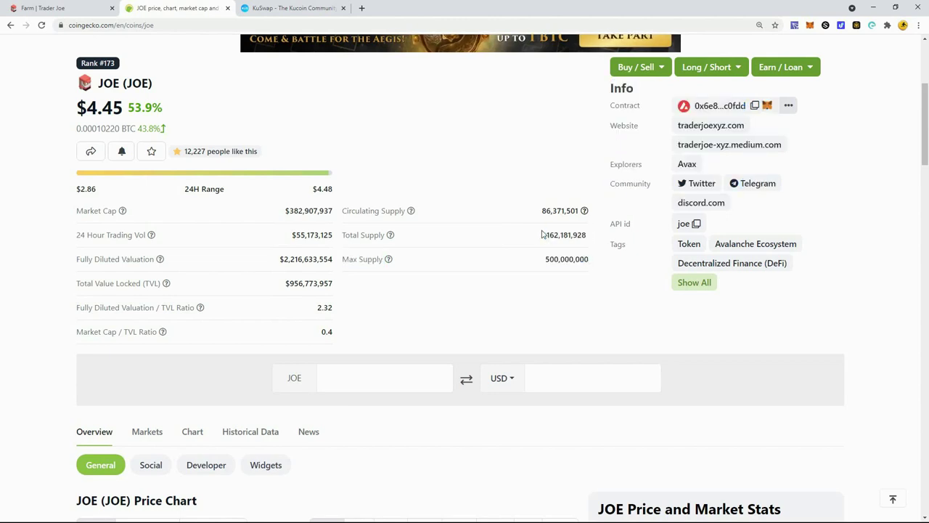
# Switch back to KuSwap, view the ROI breakdown of the KCS-KUS LP farm and close it.
pyautogui.click(303, 6)
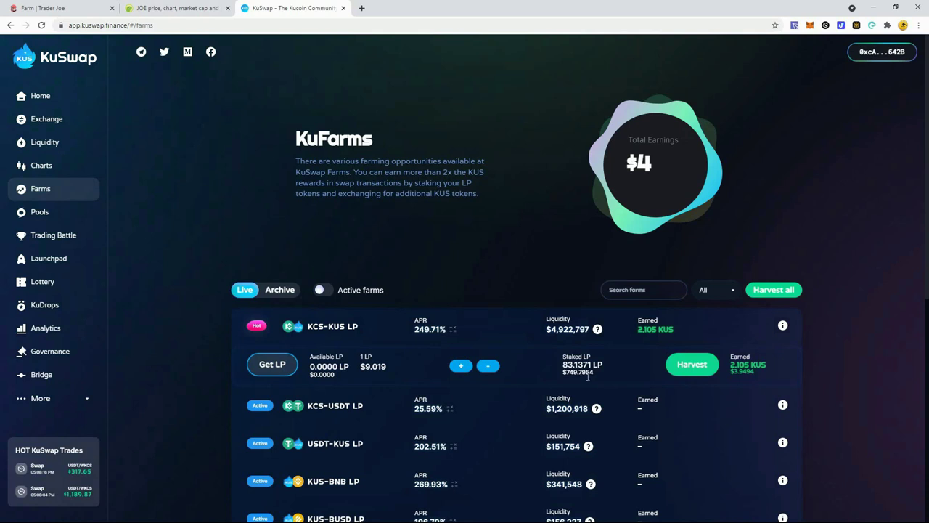
pyautogui.moveTo(410, 330)
pyautogui.click(452, 328)
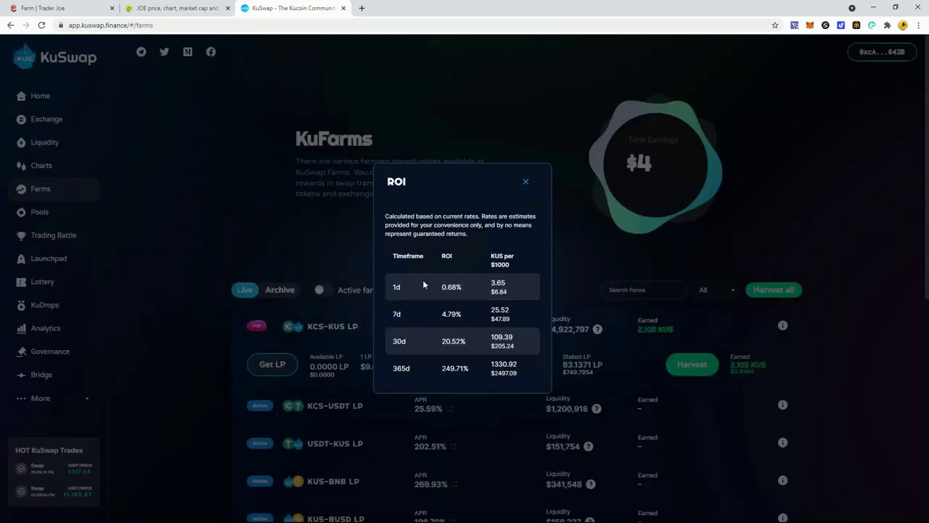
pyautogui.click(525, 182)
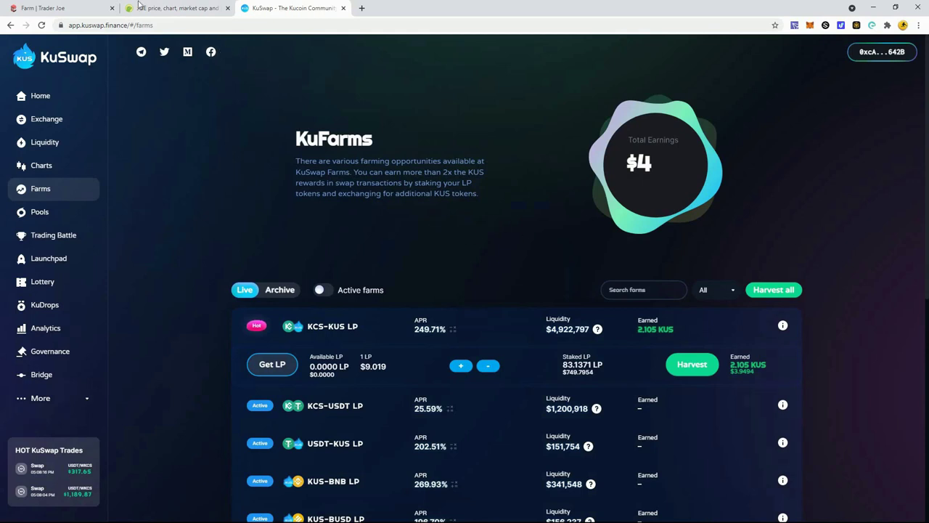
# Revisit the Trader Joe JOE/AVAX farm, and check JOE's all-time low in CoinGecko's market stats.
pyautogui.click(36, 7)
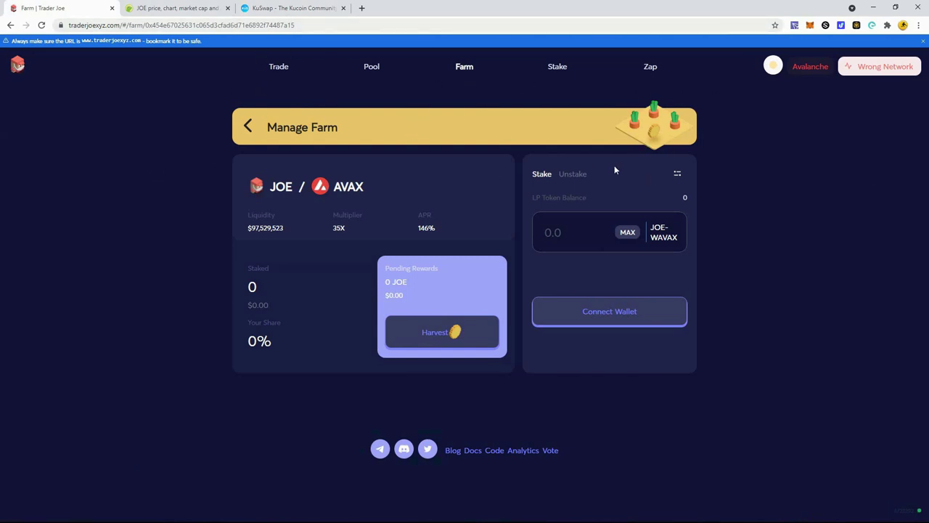
pyautogui.click(201, 8)
pyautogui.scroll(-5, 441, 187)
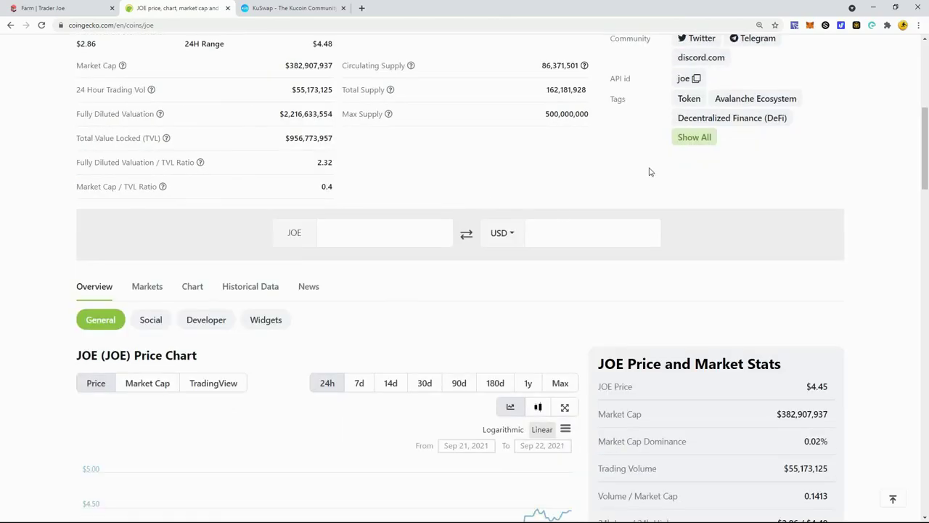
pyautogui.scroll(-3, 778, 267)
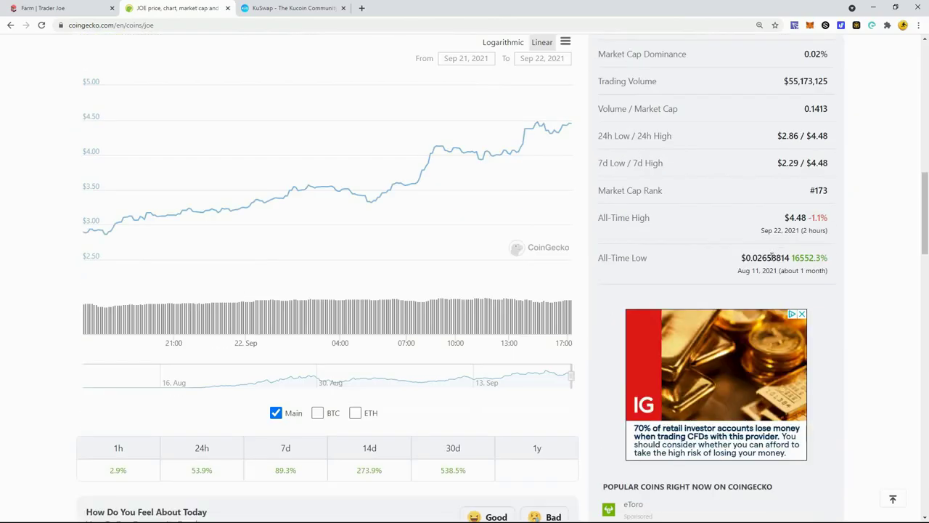
pyautogui.moveTo(771, 258); pyautogui.dragTo(741, 257)
pyautogui.click(662, 248)
# Show the JOE price chart over 30 days and examine its trend.
pyautogui.scroll(3, 638, 240)
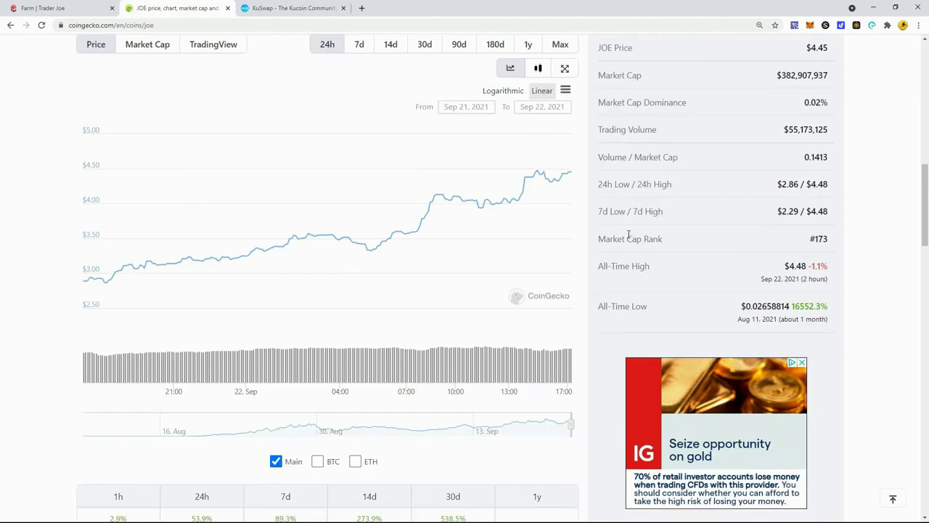
pyautogui.click(424, 189)
pyautogui.scroll(-2, 707, 322)
pyautogui.scroll(-1, 701, 316)
pyautogui.scroll(1, 701, 312)
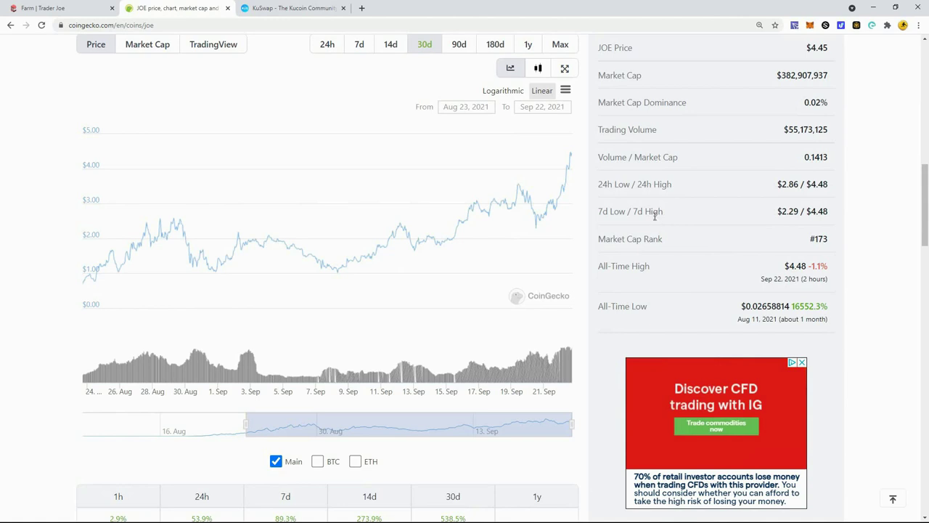
# Switch the JOE price chart to 90 days and then 14 days, and look over the page.
pyautogui.click(460, 52)
pyautogui.click(396, 49)
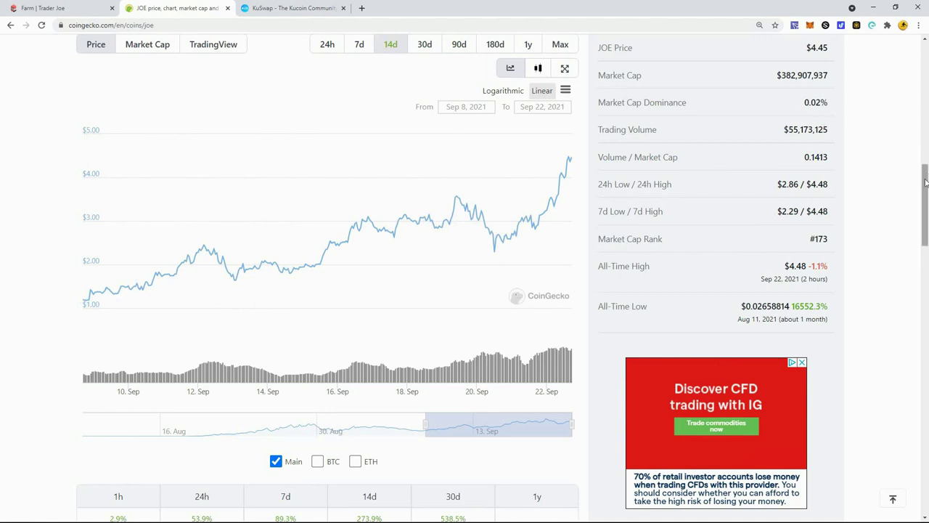
pyautogui.scroll(-4, 925, 181)
pyautogui.scroll(10, 851, 122)
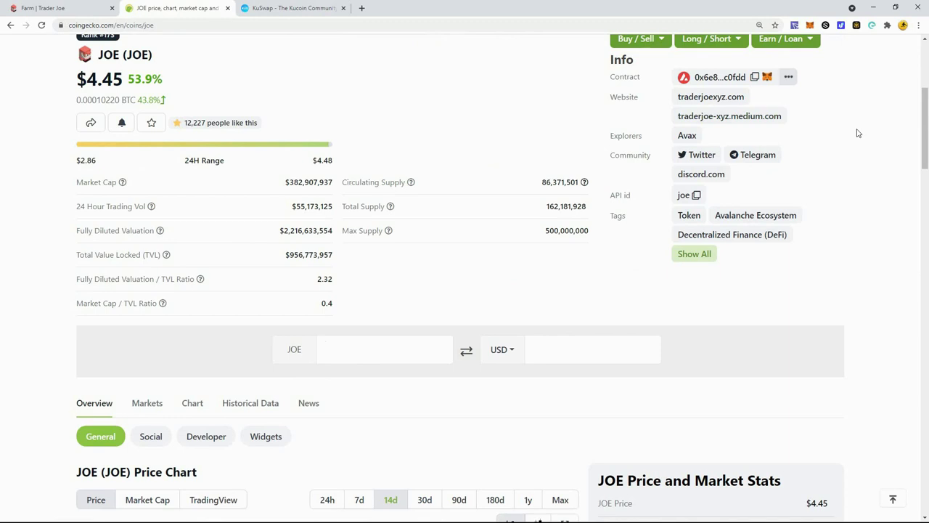
# Switch to KuSwap, unstake the maximum amount of KCS-KUS LP tokens from the farm, and confirm the withdrawal in MetaMask.
pyautogui.click(256, 10)
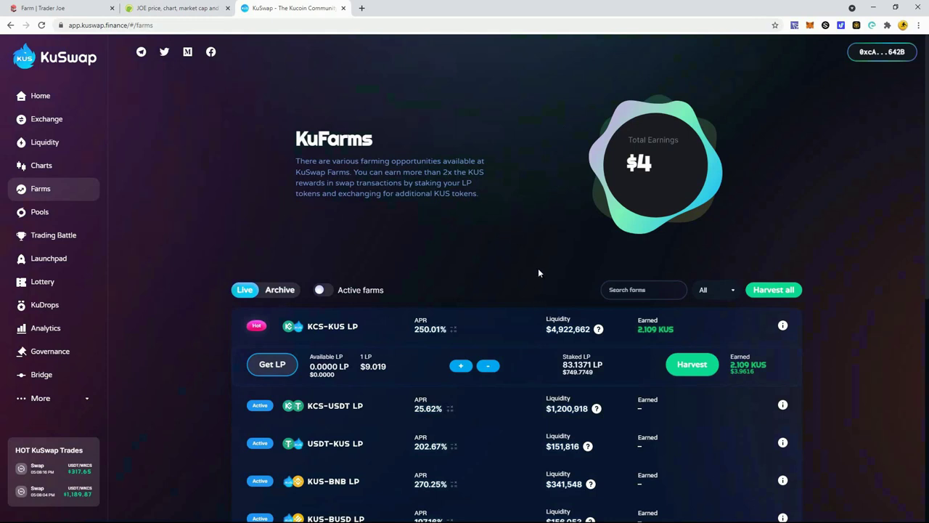
pyautogui.moveTo(545, 308)
pyautogui.click(489, 368)
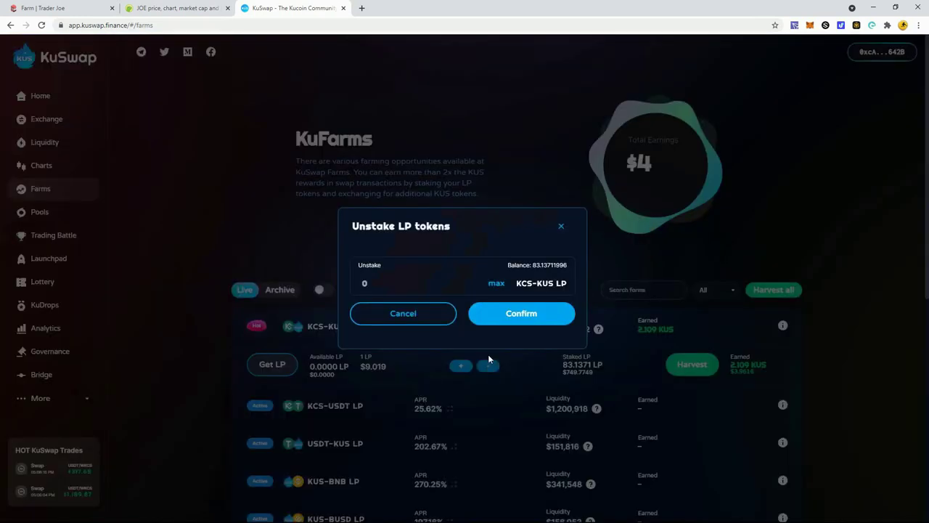
pyautogui.click(496, 285)
pyautogui.click(511, 317)
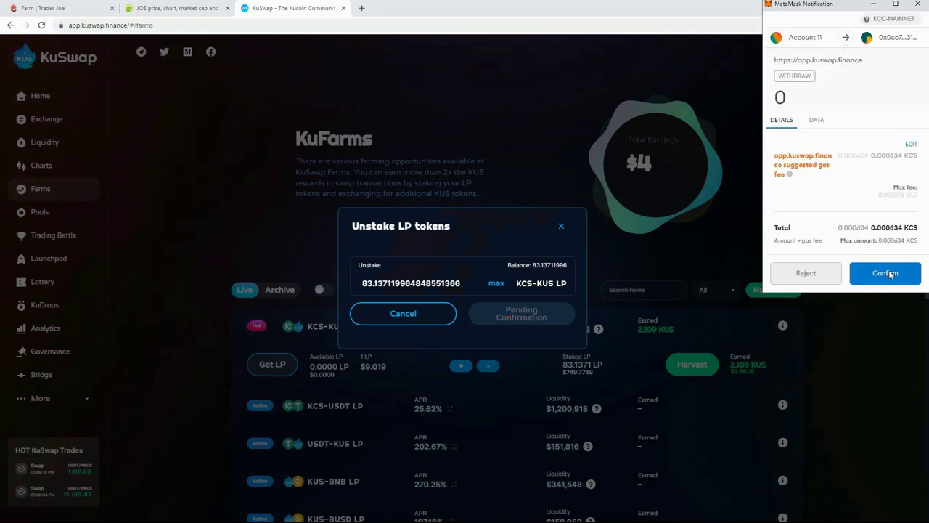
pyautogui.click(888, 272)
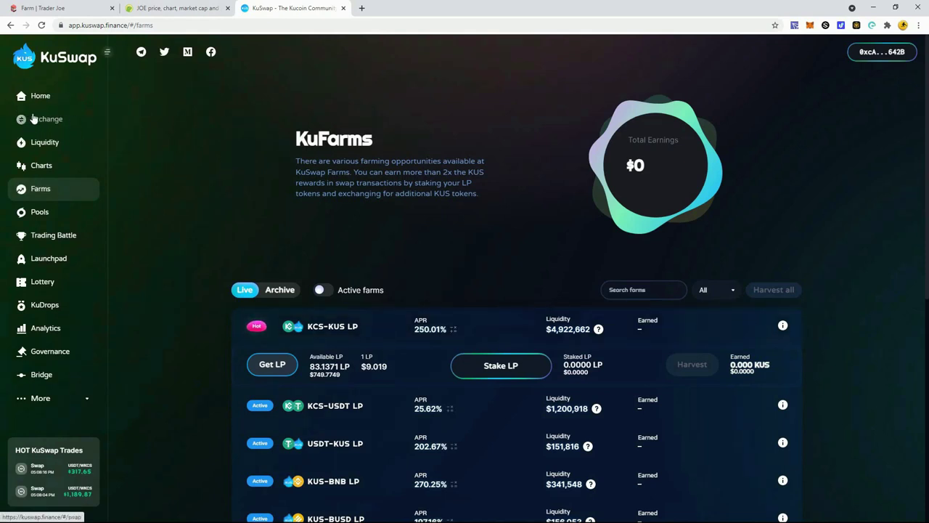
# Open the liquidity removal for the KCS/KUS pool and set the amount to 100%.
pyautogui.click(36, 122)
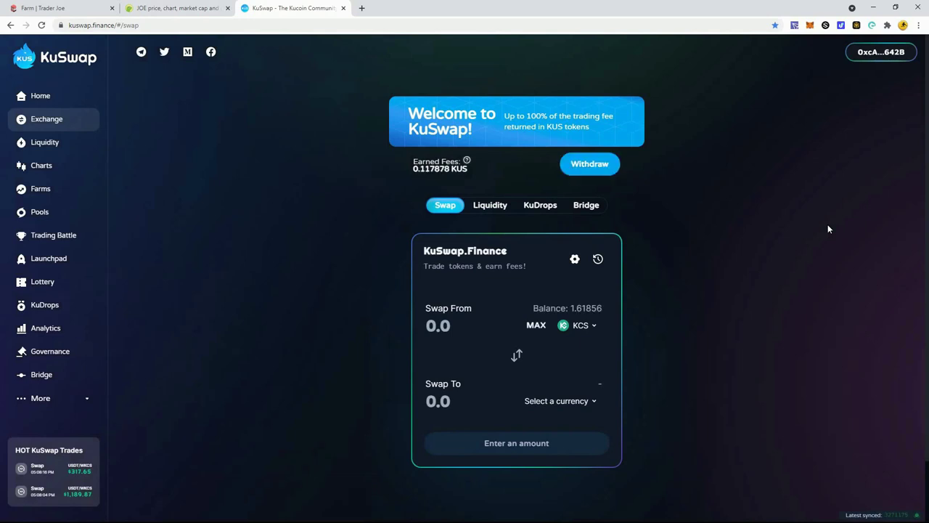
pyautogui.click(489, 204)
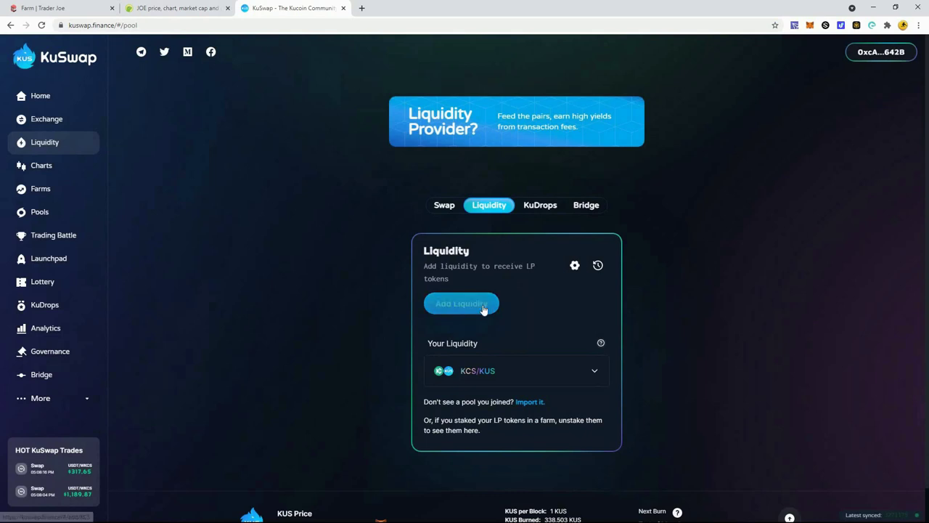
pyautogui.click(595, 370)
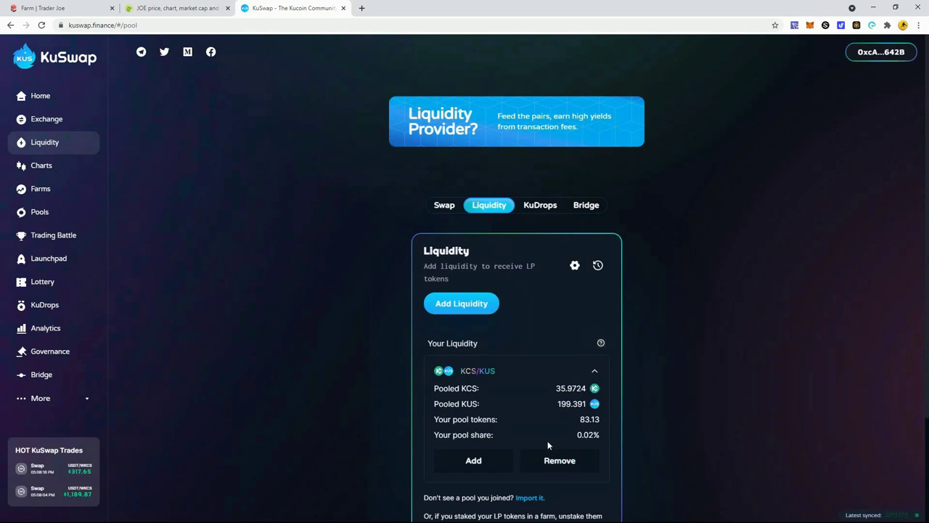
pyautogui.scroll(-1, 548, 440)
pyautogui.click(564, 412)
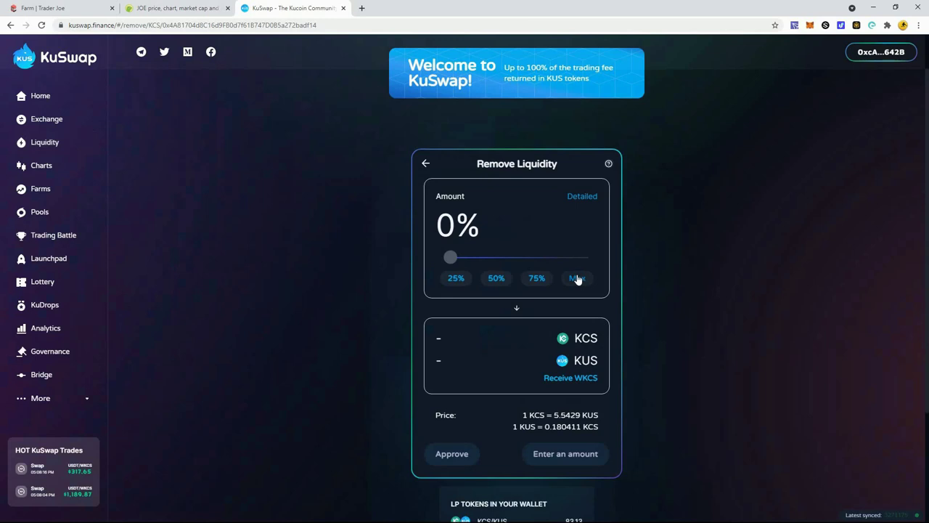
pyautogui.click(578, 280)
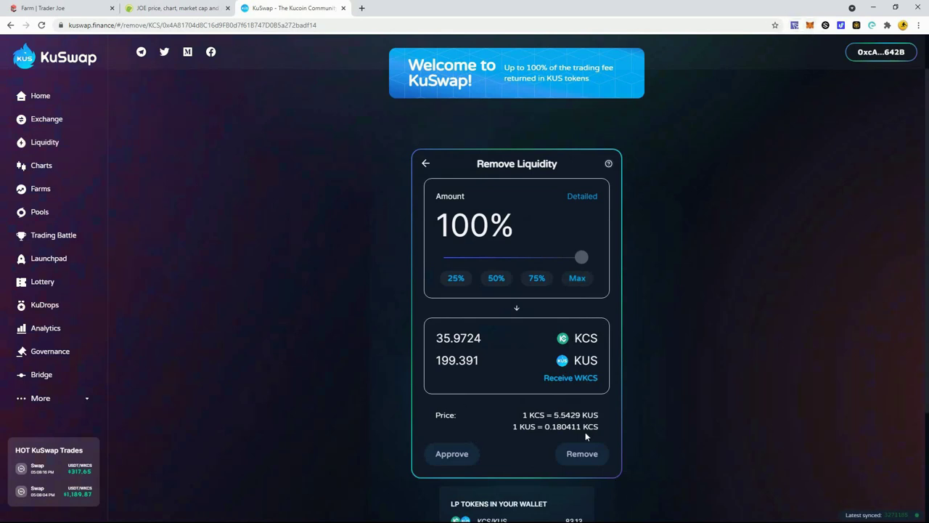
# Review the KCS and KUS amounts, approve the liquidity removal, and sign the request in MetaMask.
pyautogui.moveTo(549, 339); pyautogui.dragTo(590, 360)
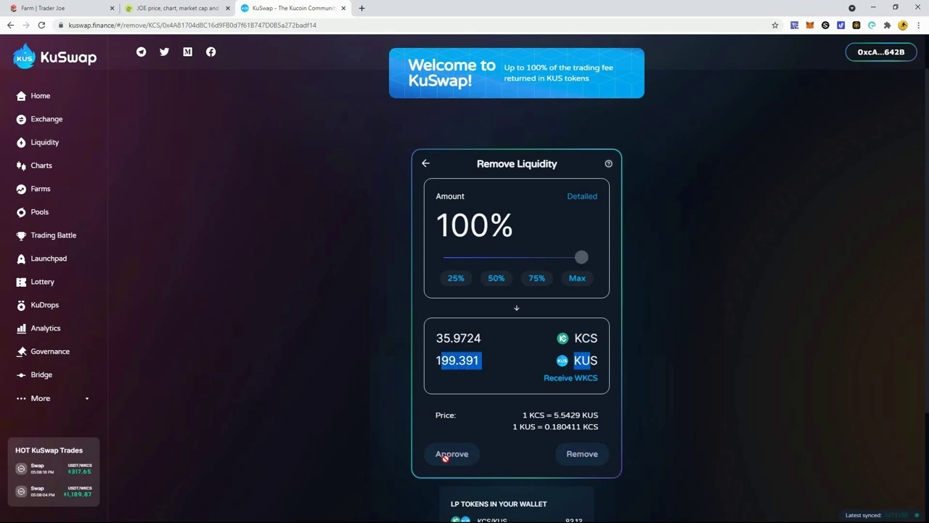
pyautogui.scroll(-2, 527, 307)
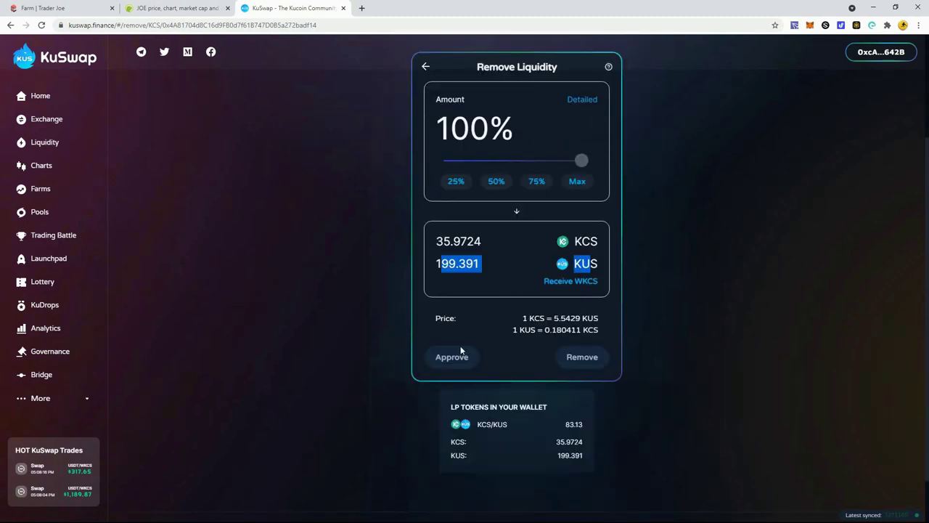
pyautogui.scroll(2, 458, 352)
pyautogui.click(457, 454)
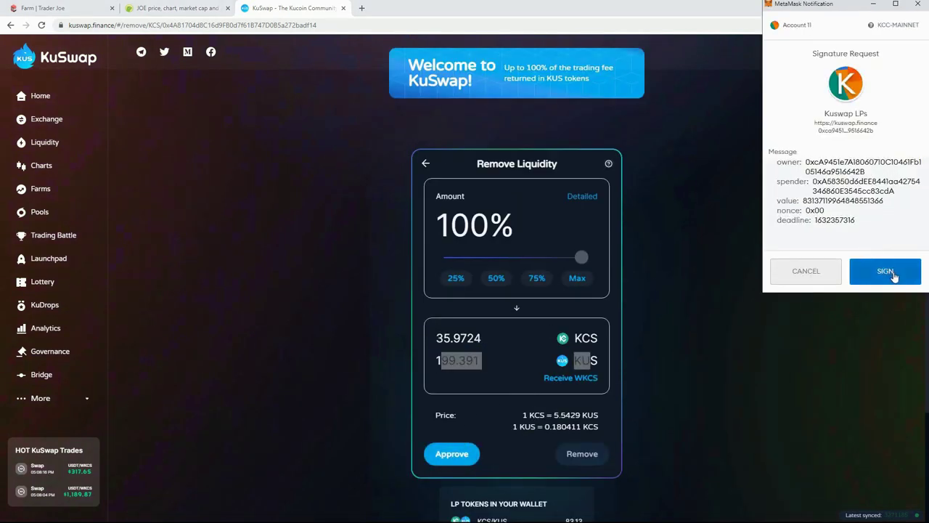
pyautogui.click(884, 279)
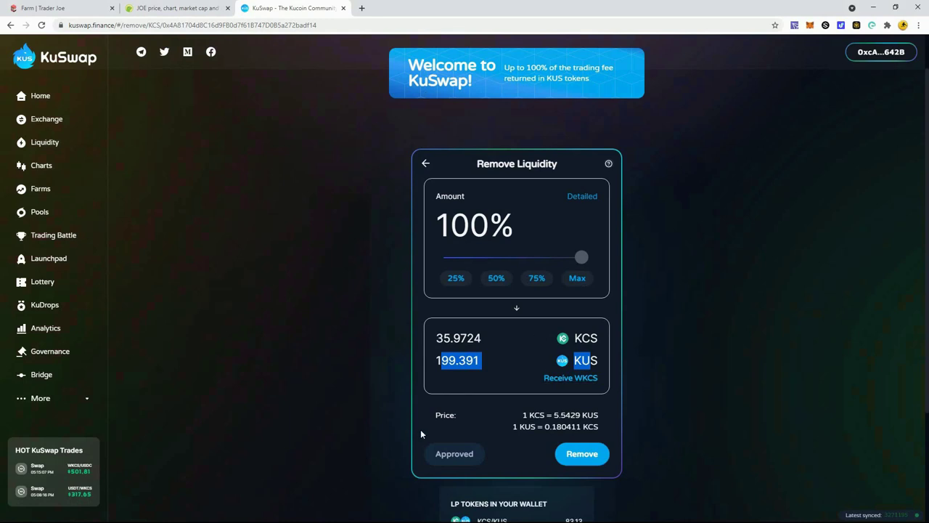
# Remove the KCS/KUS liquidity, confirm the transaction in MetaMask, and return to the liquidity overview.
pyautogui.click(587, 455)
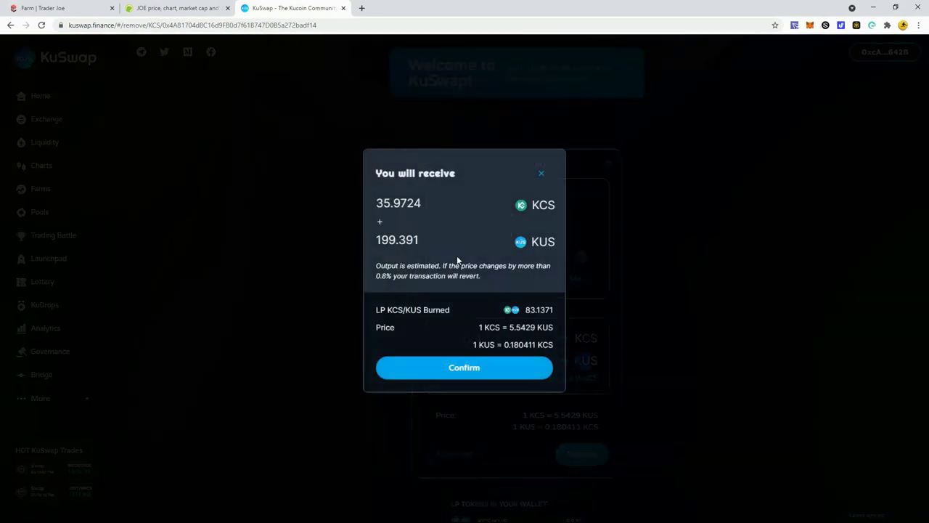
pyautogui.click(467, 368)
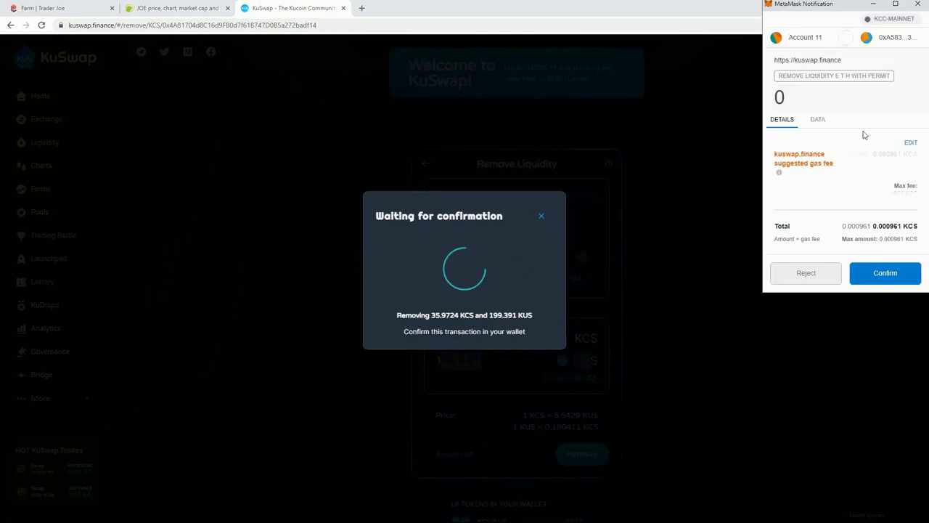
pyautogui.click(873, 278)
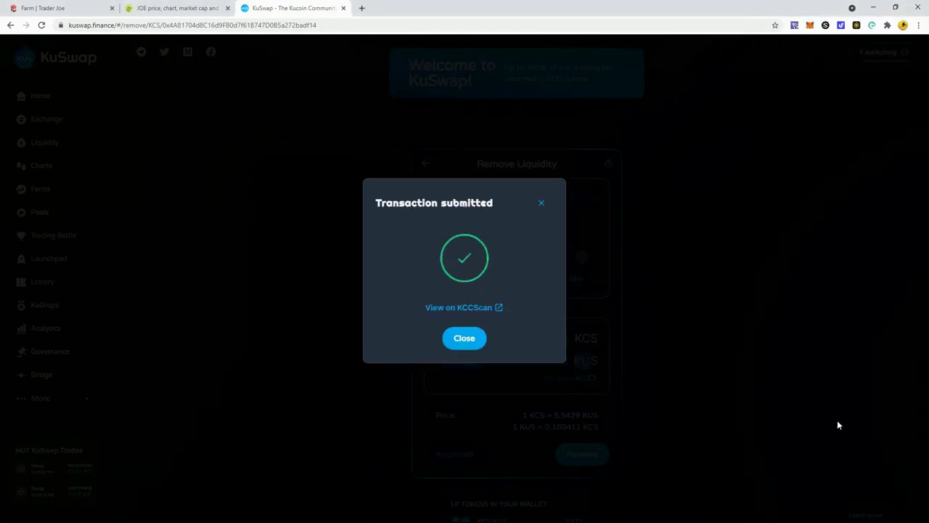
pyautogui.click(458, 340)
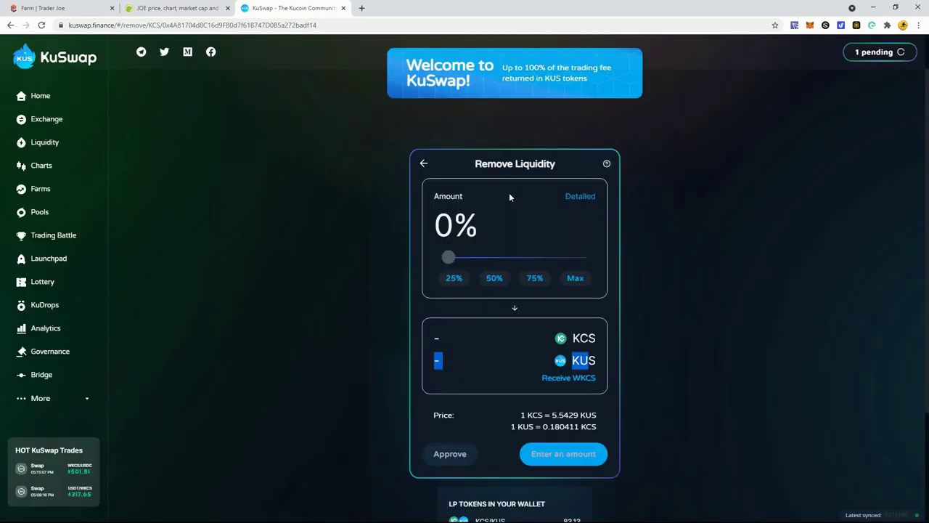
pyautogui.click(424, 163)
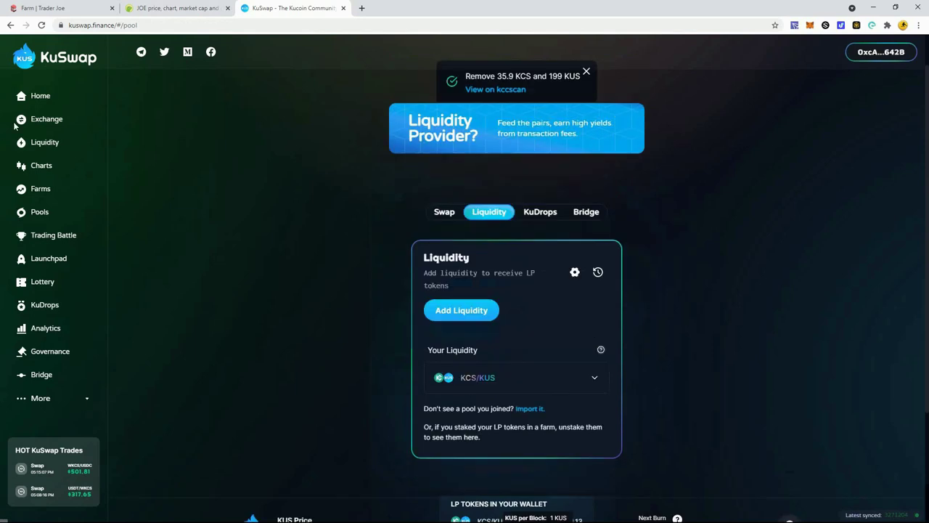
# Swap the entire KUS balance to KCS on the KuSwap exchange, glancing at the Trader Joe farm beforehand, and confirm the swap.
pyautogui.click(54, 122)
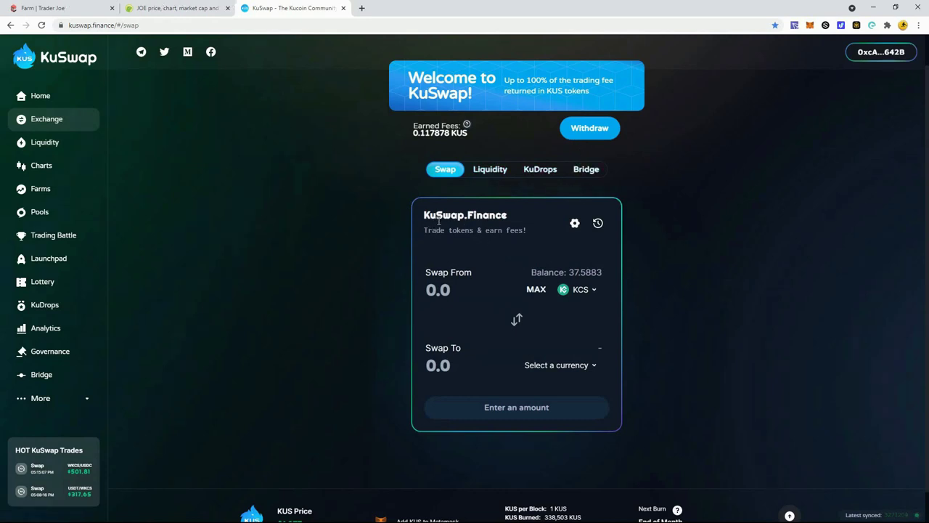
pyautogui.click(50, 7)
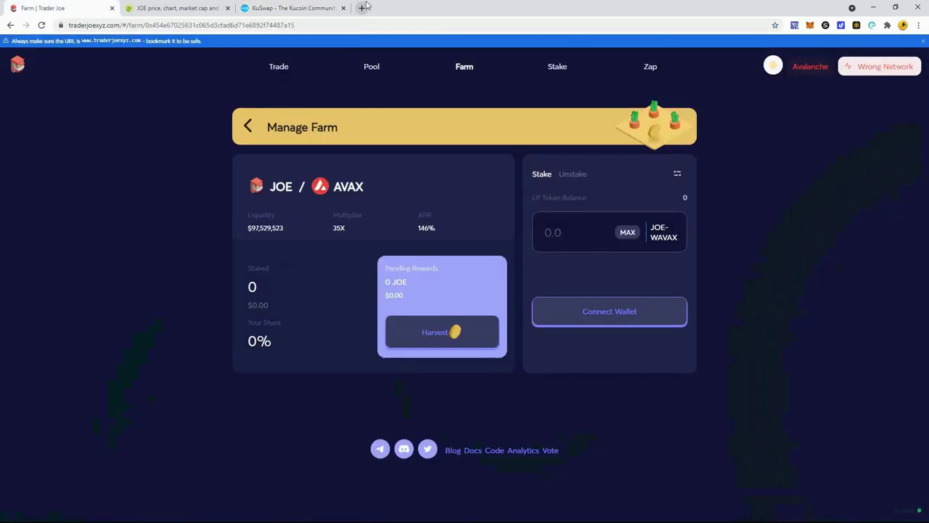
pyautogui.click(267, 8)
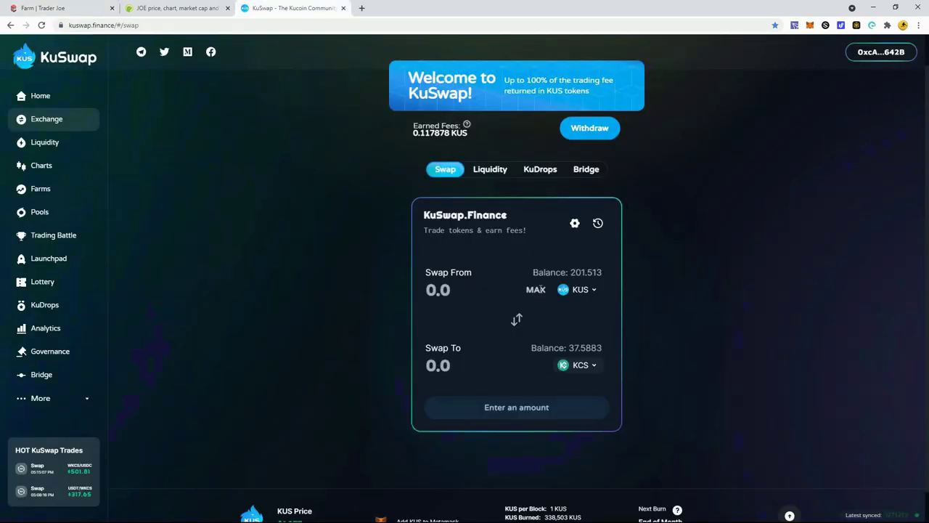
pyautogui.click(541, 289)
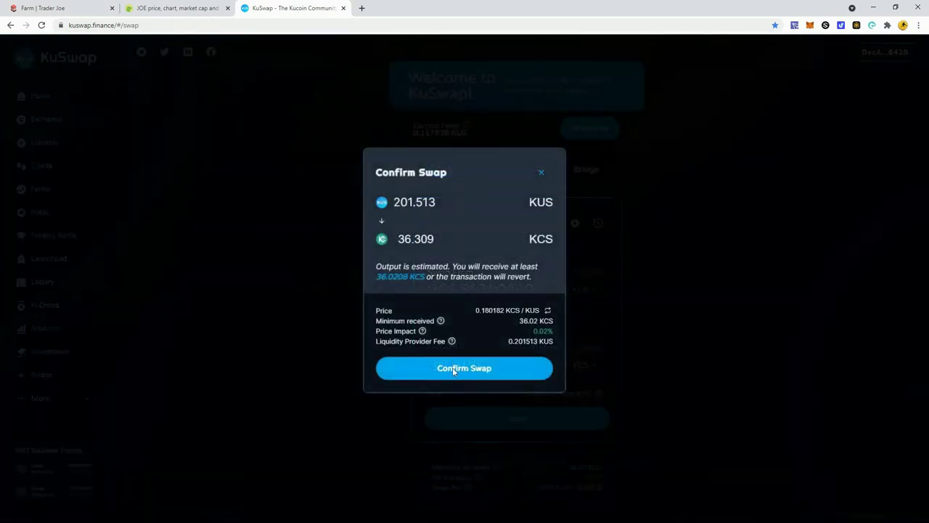
pyautogui.click(462, 369)
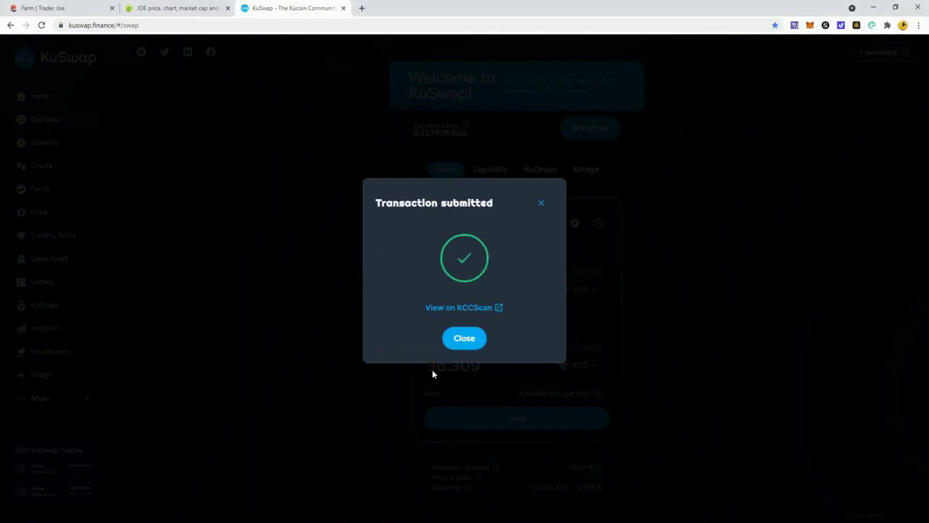
pyautogui.click(545, 176)
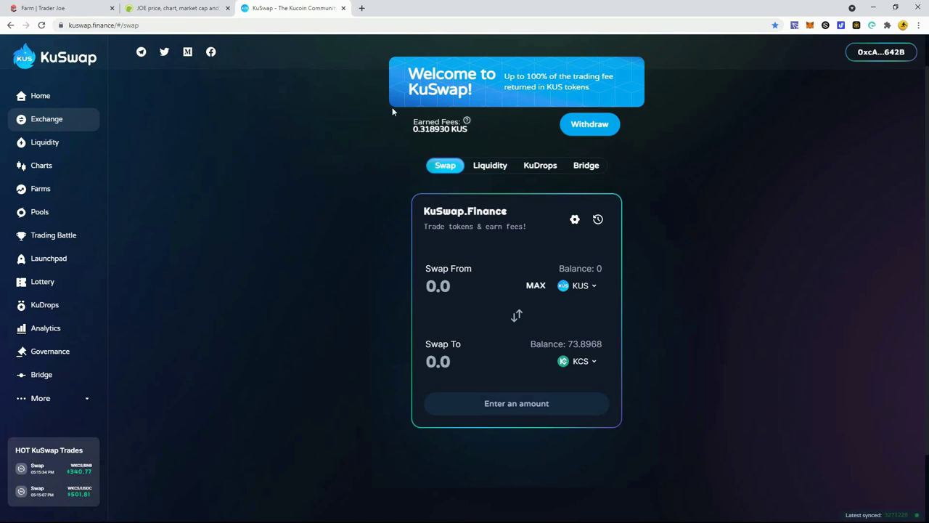
# Withdraw the earned KUS trading fees and confirm the pending transaction in MetaMask.
pyautogui.click(591, 124)
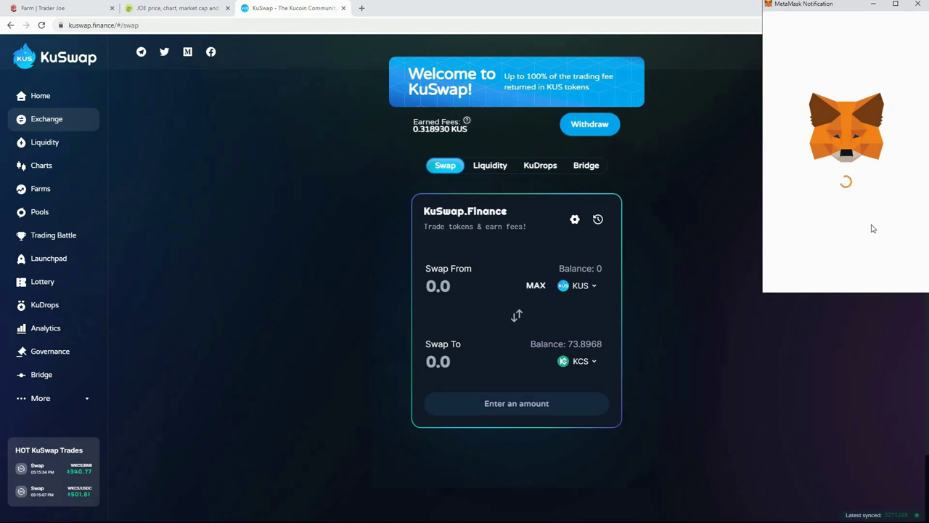
pyautogui.click(885, 270)
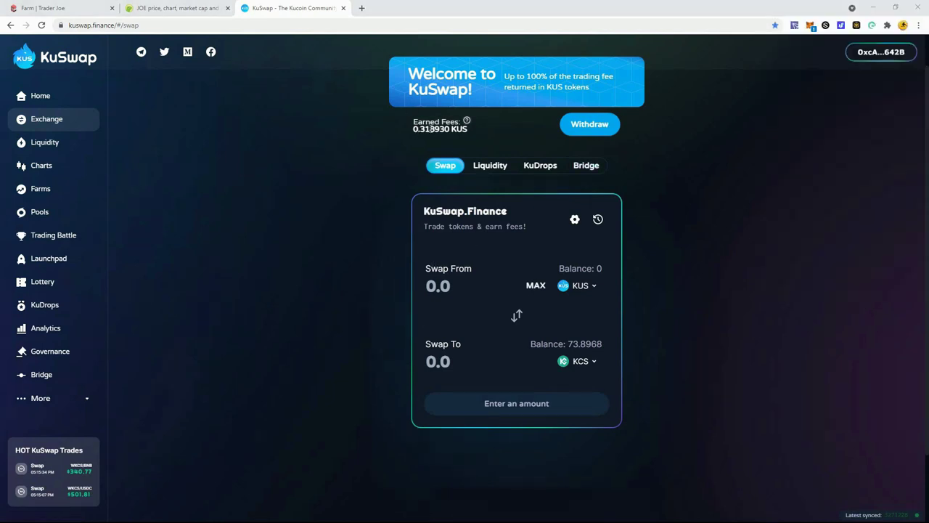
pyautogui.moveTo(438, 129); pyautogui.dragTo(450, 130)
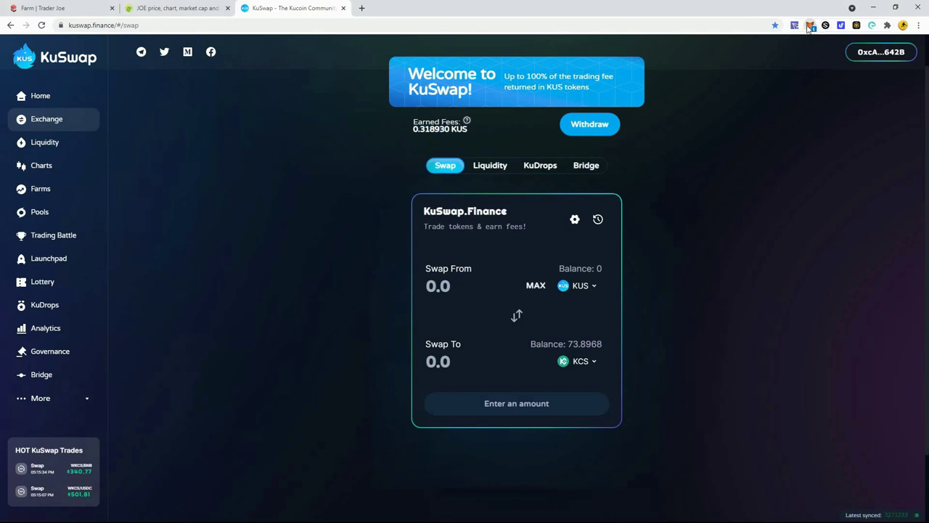
pyautogui.click(810, 28)
pyautogui.click(783, 309)
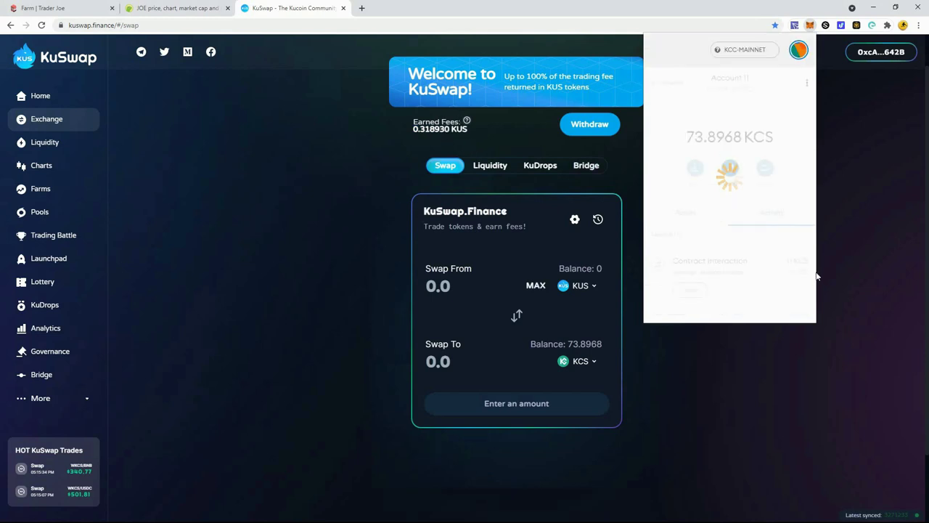
pyautogui.click(819, 274)
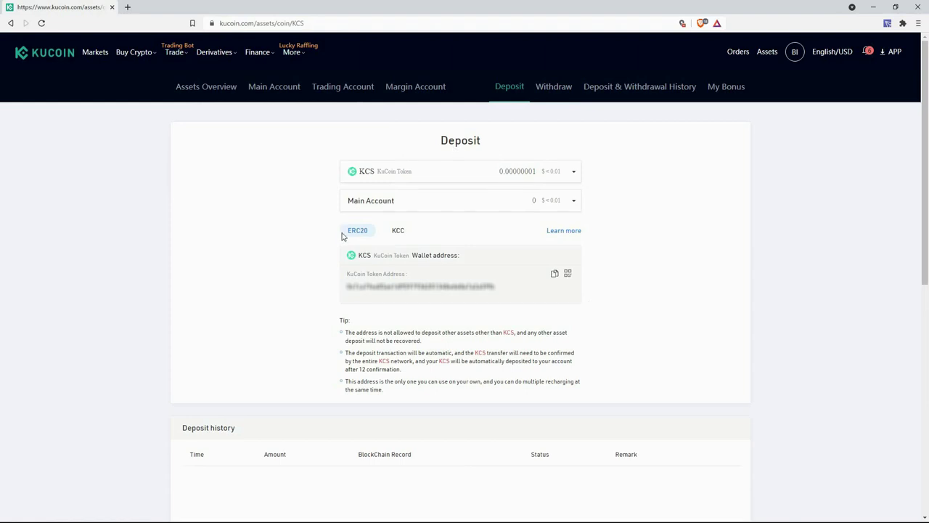
# Compare the ERC20 and KCC networks on KuCoin's KCS deposit page and select KCC.
pyautogui.click(355, 236)
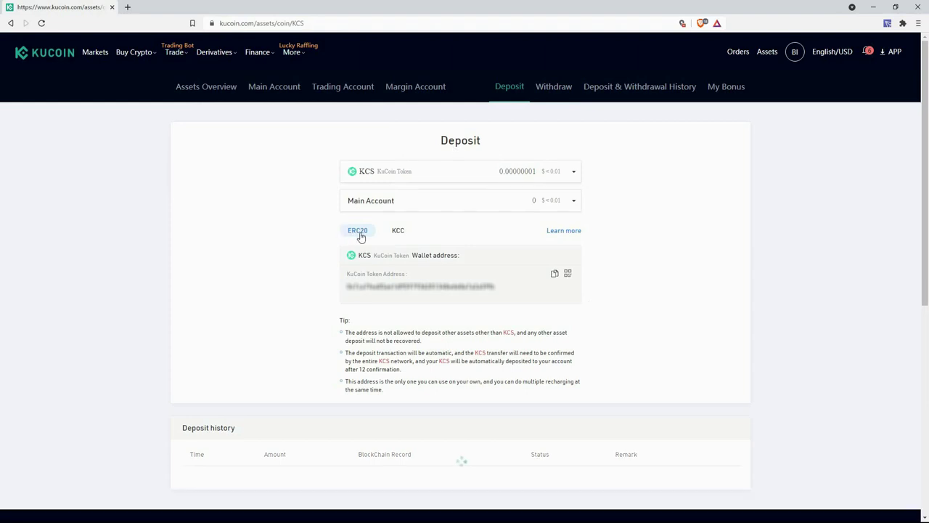
pyautogui.click(401, 232)
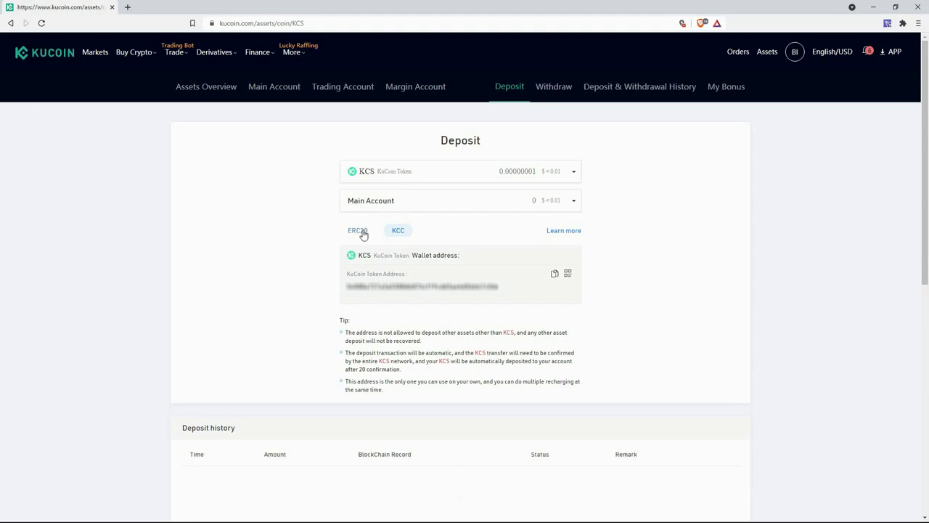
pyautogui.click(359, 232)
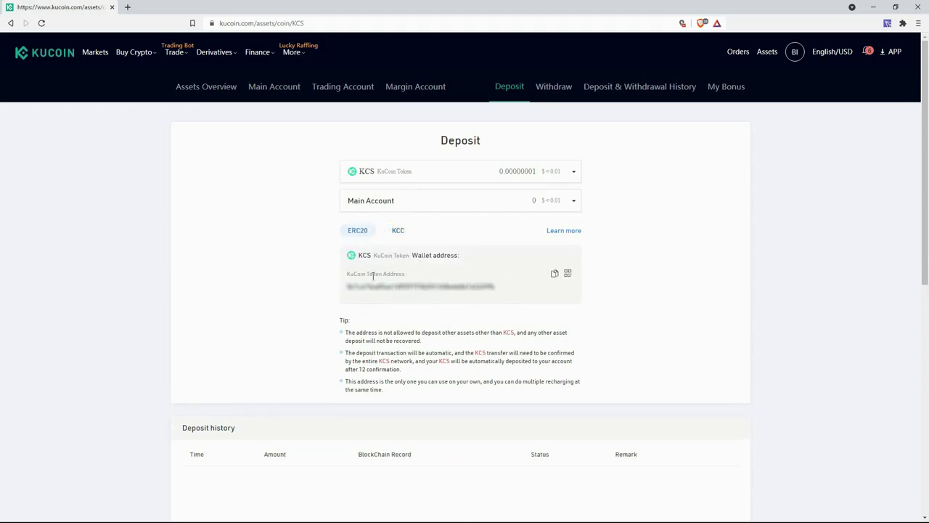
pyautogui.click(398, 231)
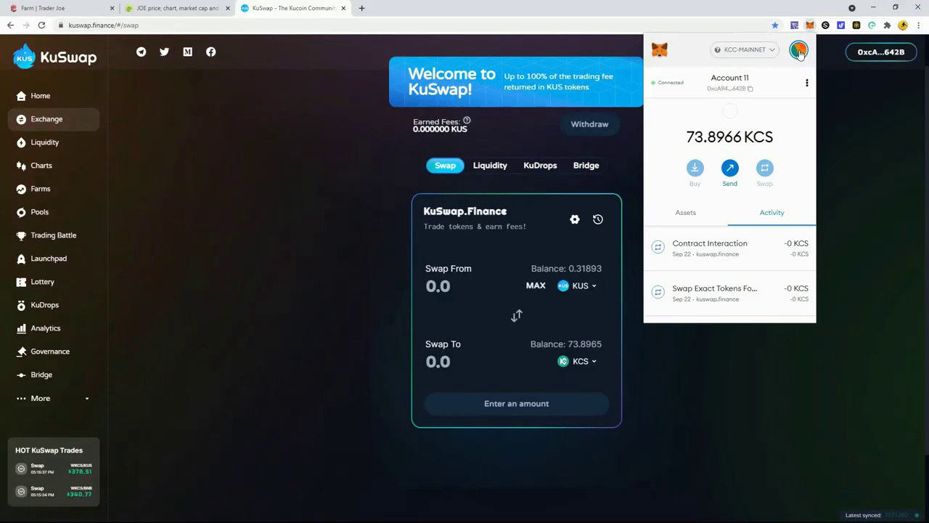
# Switch the MetaMask wallet to the Avalanche Network and dismiss the wallet window.
pyautogui.click(799, 50)
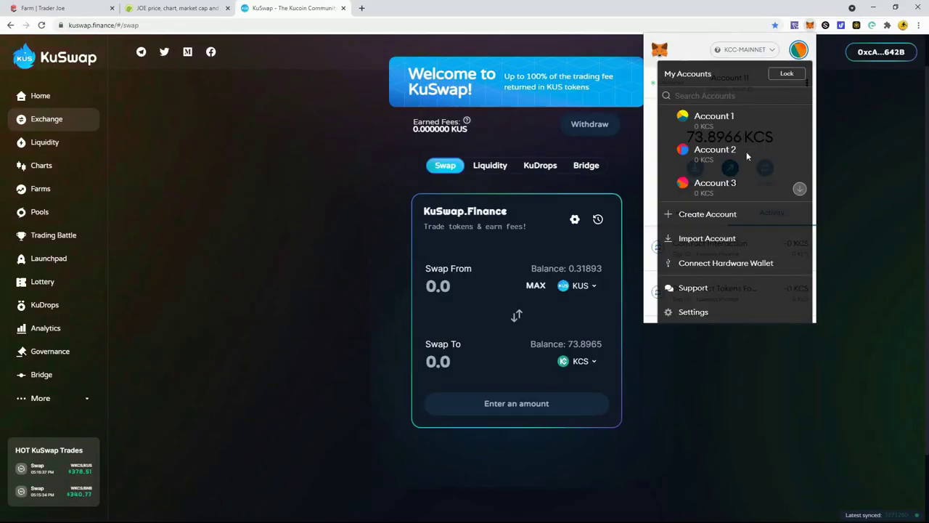
pyautogui.click(764, 51)
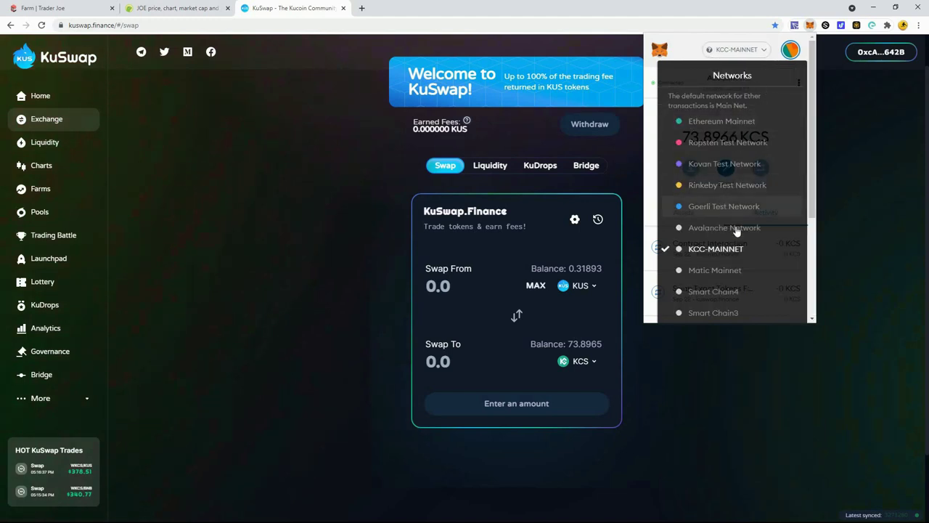
pyautogui.click(711, 248)
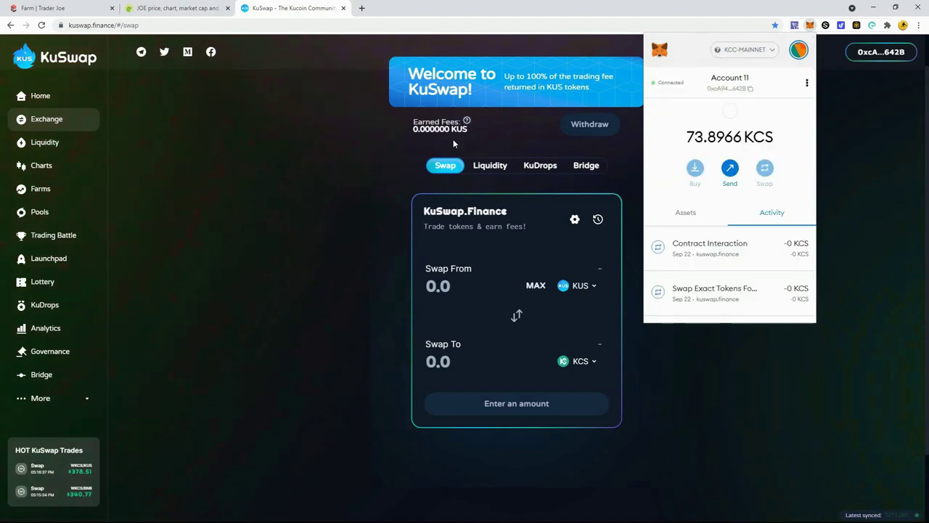
pyautogui.click(301, 109)
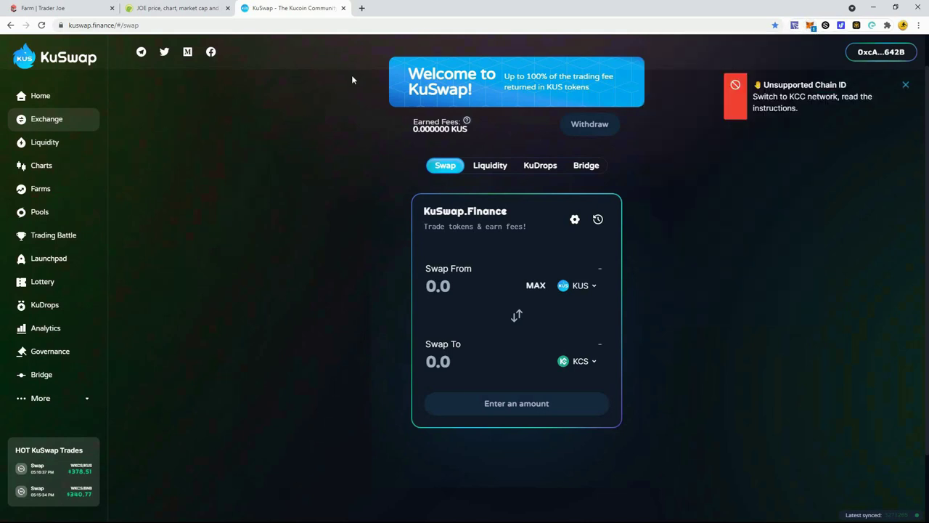
# Close KuSwap, open Avalanche's MetaMask setup article, and reject the pending MetaMask request to switch to KCC-MAINNET.
pyautogui.click(343, 8)
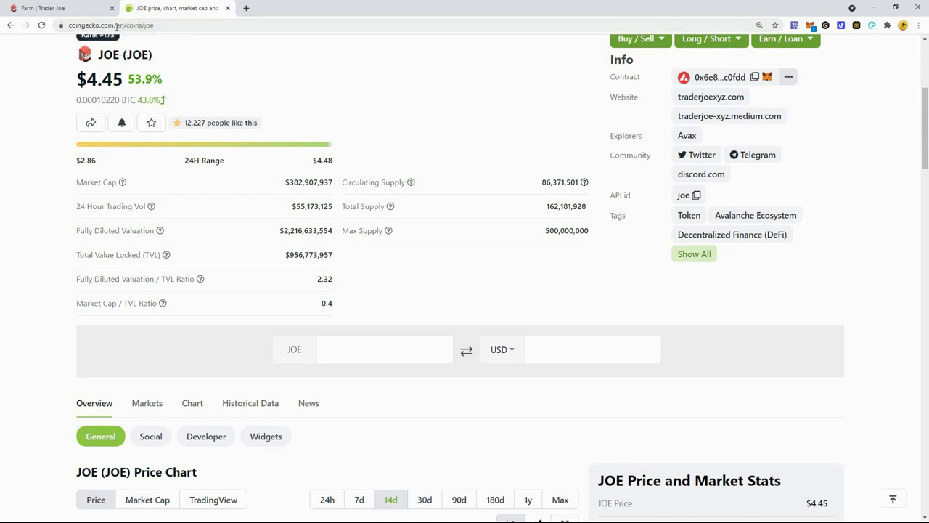
pyautogui.click(245, 8)
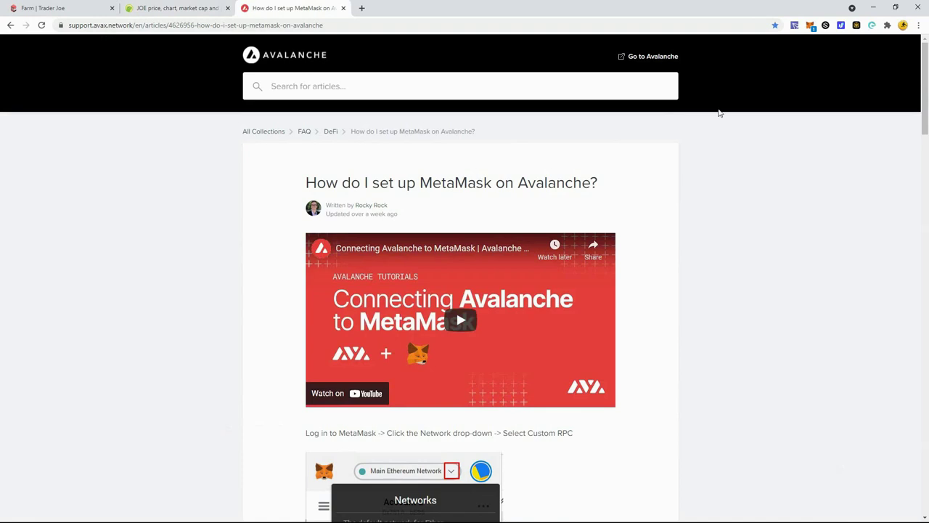
pyautogui.click(809, 26)
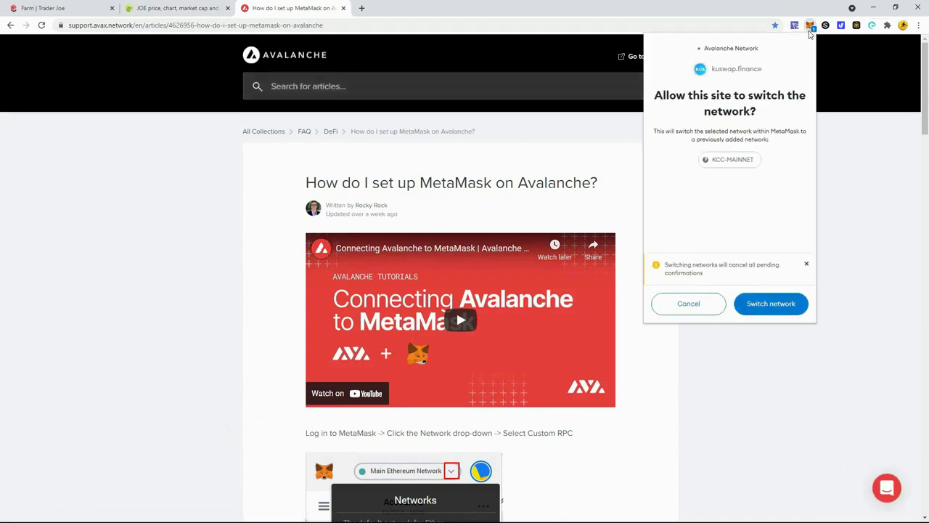
pyautogui.click(689, 308)
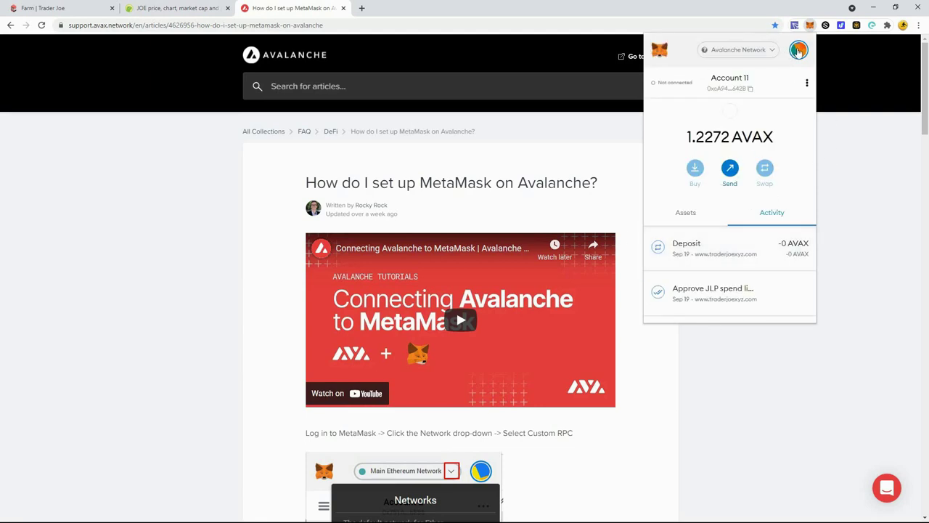
# Review the article's Avalanche network settings alongside MetaMask's blank custom RPC form, and leave the form without adding a network.
pyautogui.moveTo(926, 69); pyautogui.dragTo(927, 196)
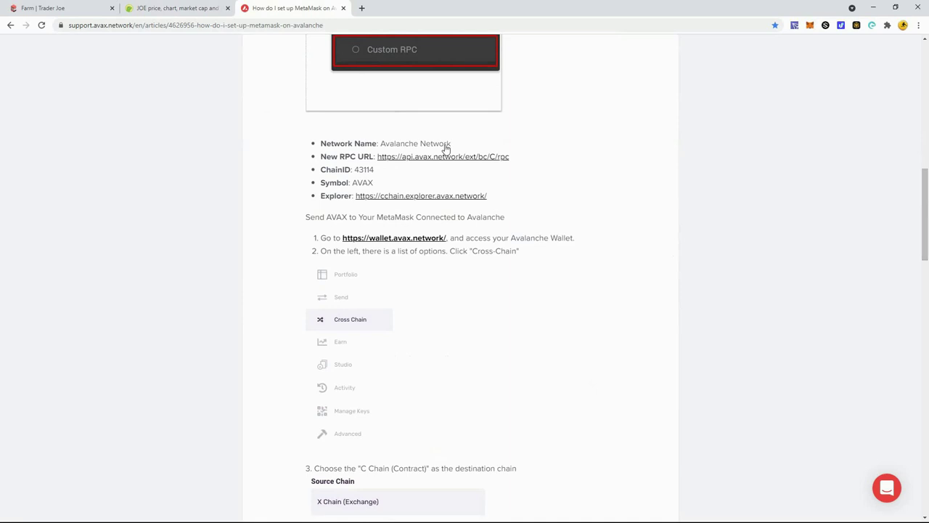
pyautogui.click(811, 28)
pyautogui.click(774, 51)
pyautogui.scroll(-5, 725, 290)
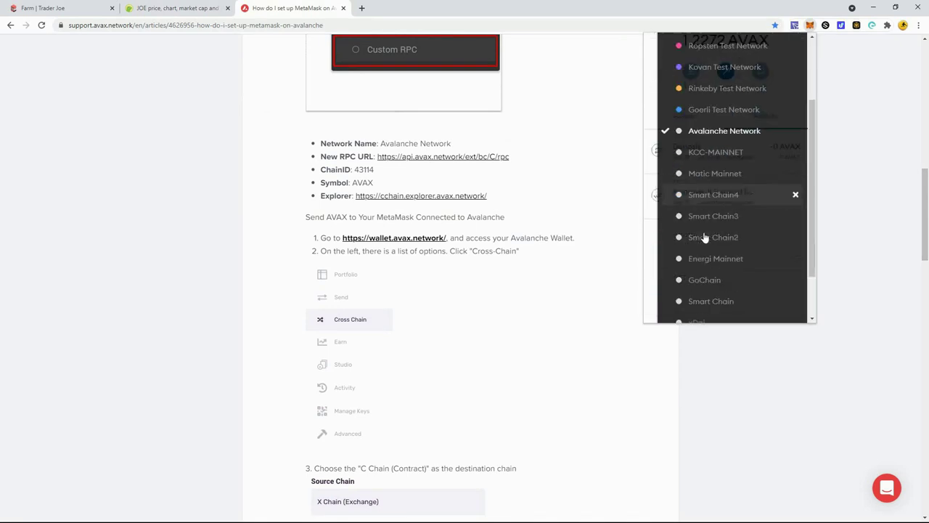
pyautogui.click(722, 305)
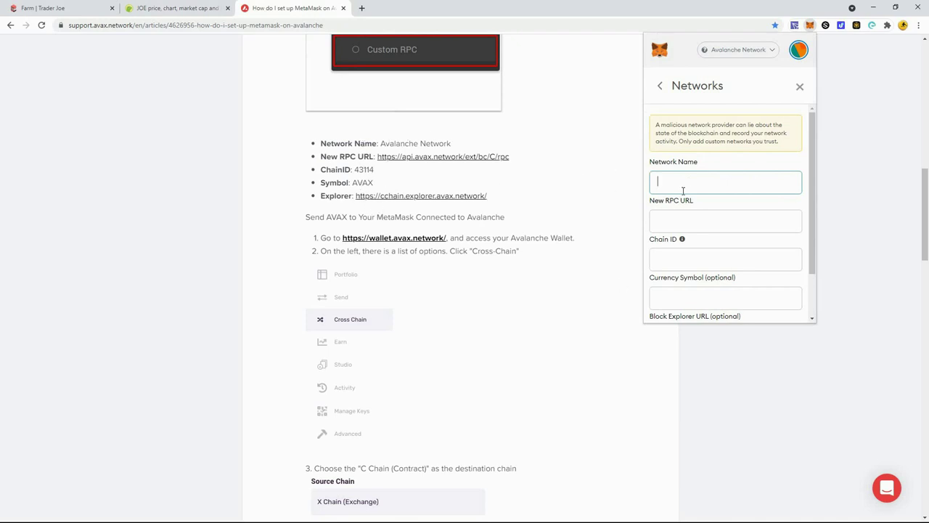
pyautogui.scroll(-2, 725, 203)
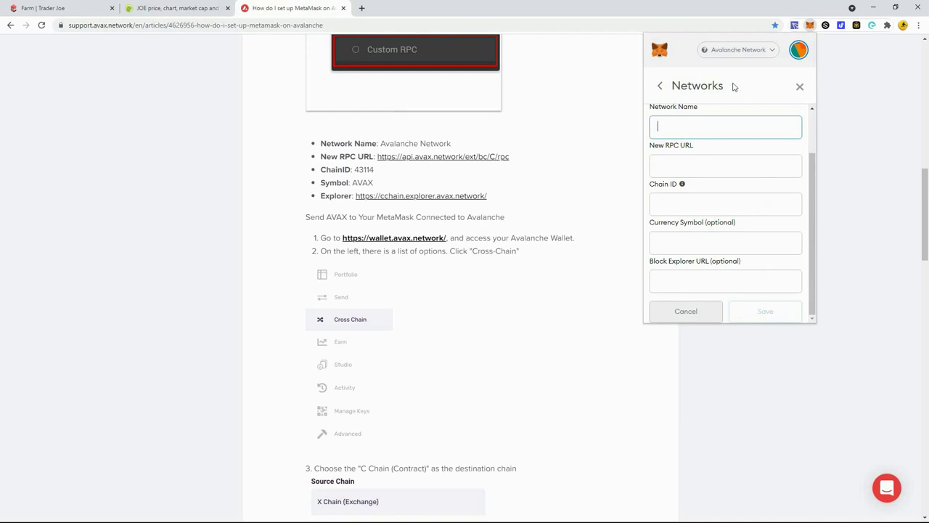
pyautogui.click(657, 88)
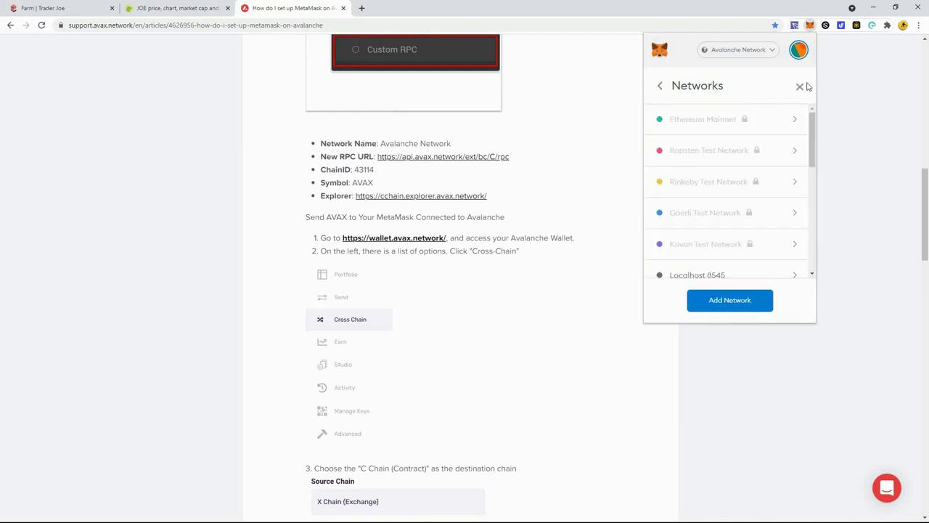
pyautogui.click(662, 89)
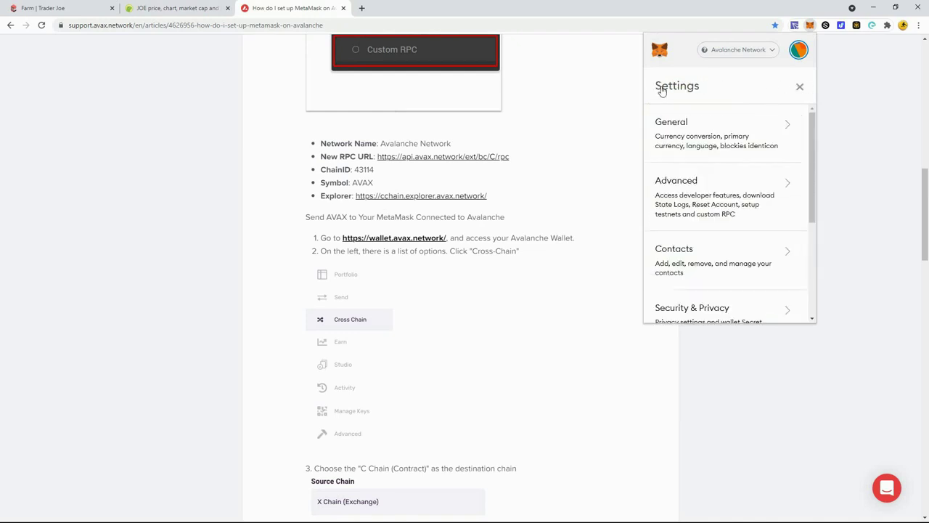
pyautogui.click(799, 87)
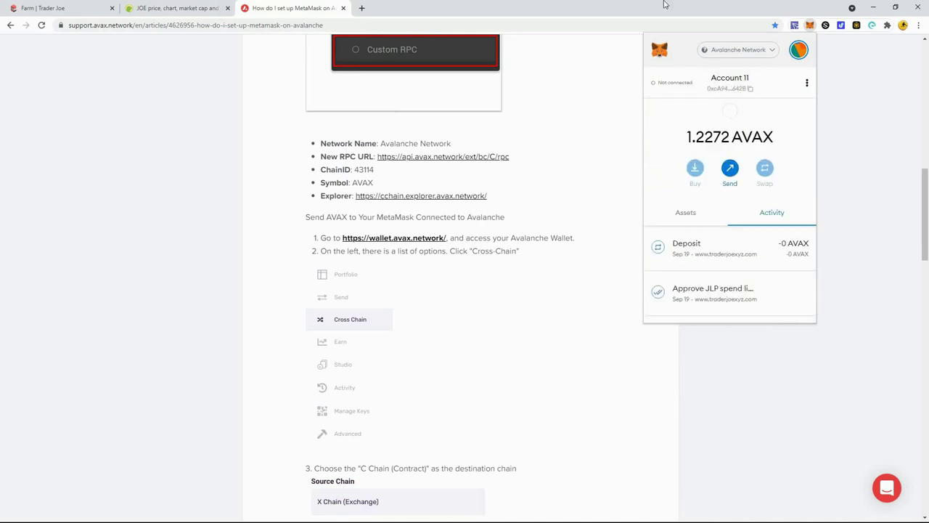
pyautogui.click(552, 196)
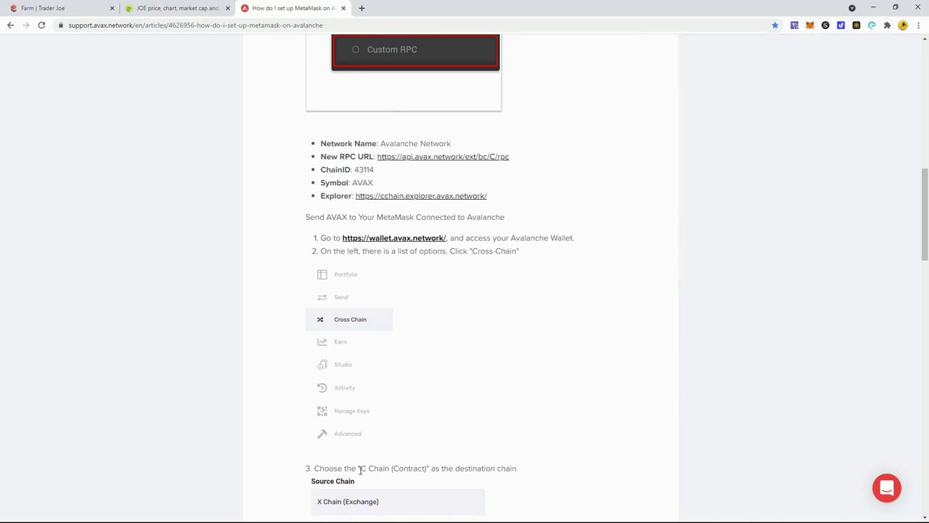
# Examine the article's instruction on choosing "C Chain (Contract)" as the destination chain, highlighting its wording.
pyautogui.moveTo(360, 469); pyautogui.dragTo(393, 469)
pyautogui.click(388, 468)
pyautogui.moveTo(389, 468); pyautogui.dragTo(518, 468)
pyautogui.click(362, 468)
pyautogui.click(392, 468)
pyautogui.click(511, 469)
pyautogui.moveTo(362, 466); pyautogui.dragTo(391, 468)
pyautogui.click(390, 468)
# Review Trader Joe's swap page and the JOE-AVAX pool's forms for adding and removing liquidity.
pyautogui.click(87, 8)
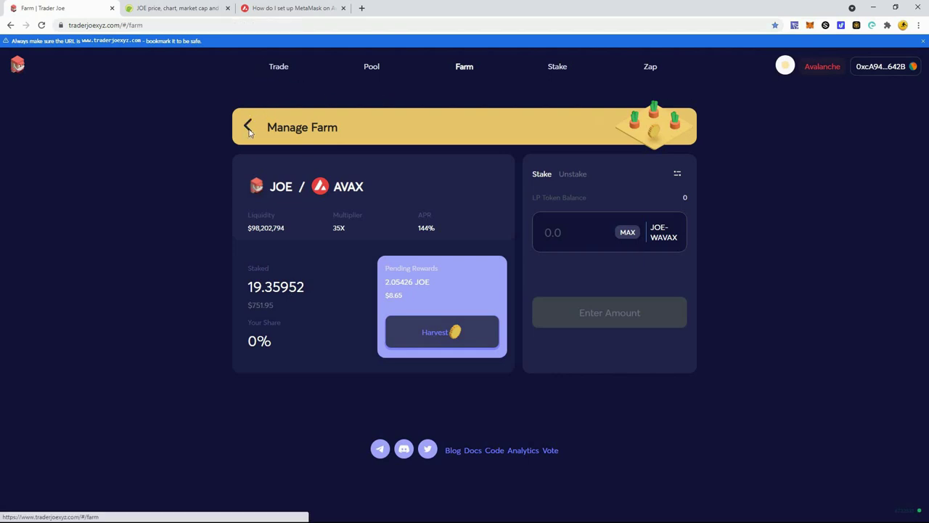
pyautogui.click(245, 126)
pyautogui.click(279, 67)
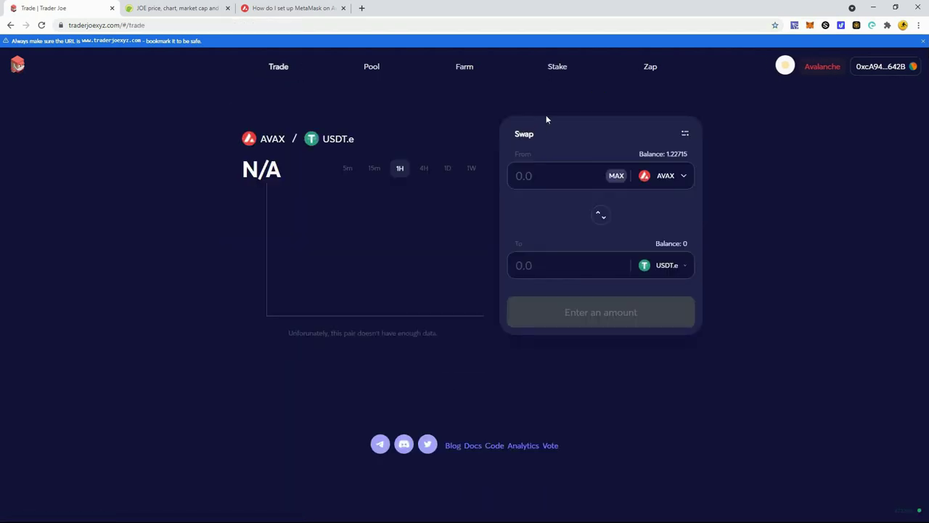
pyautogui.click(368, 73)
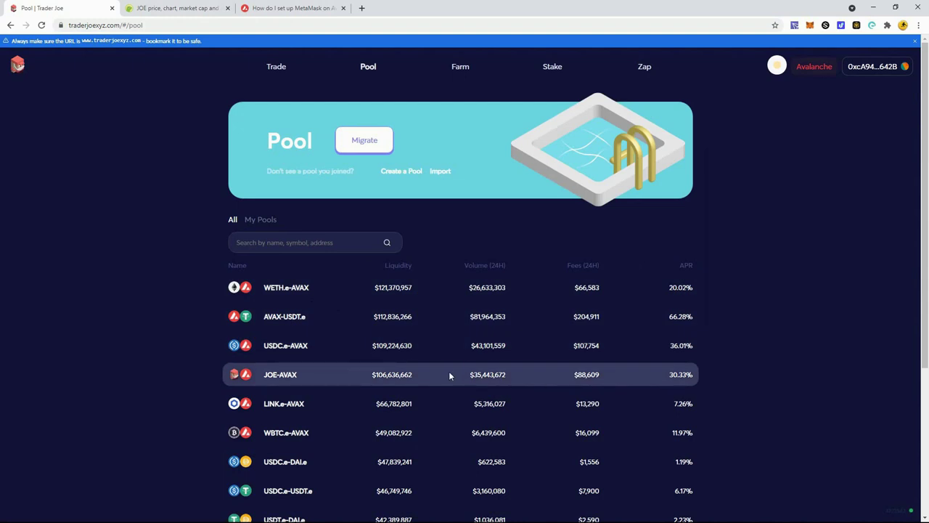
pyautogui.click(278, 378)
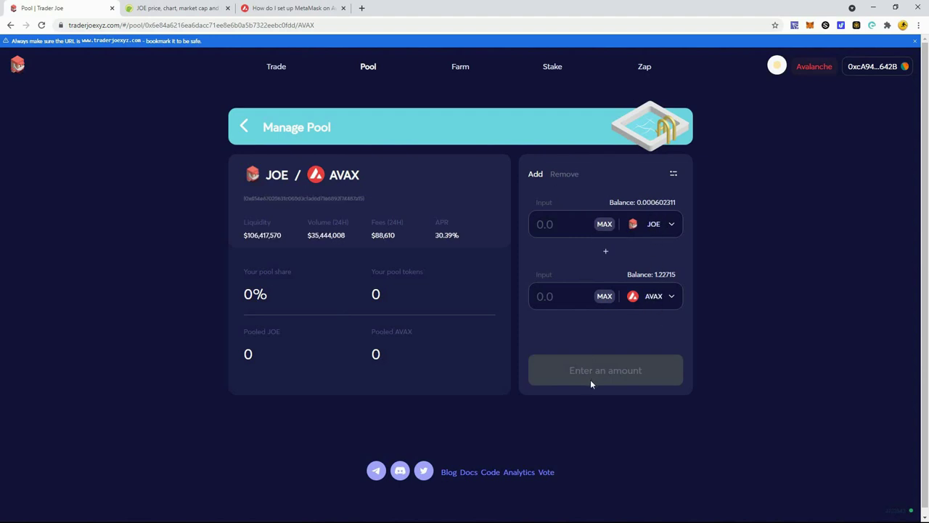
pyautogui.click(565, 174)
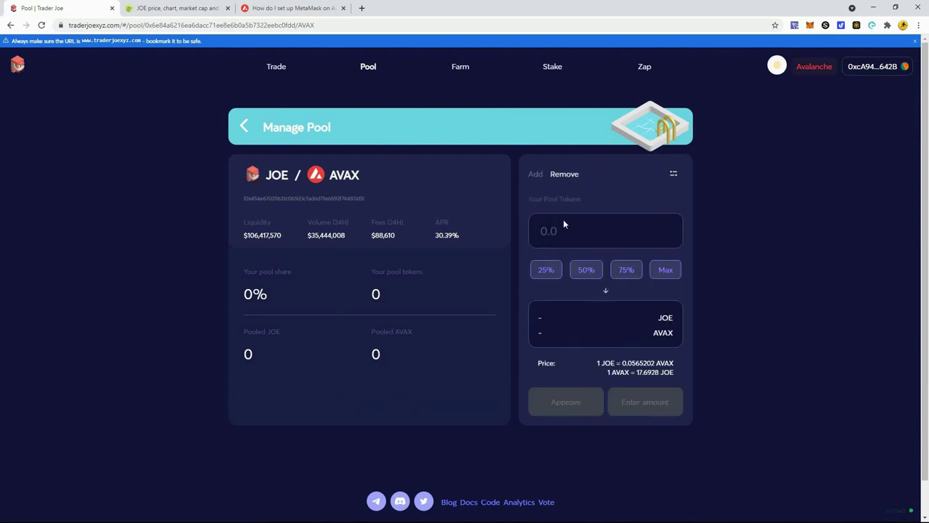
pyautogui.click(533, 175)
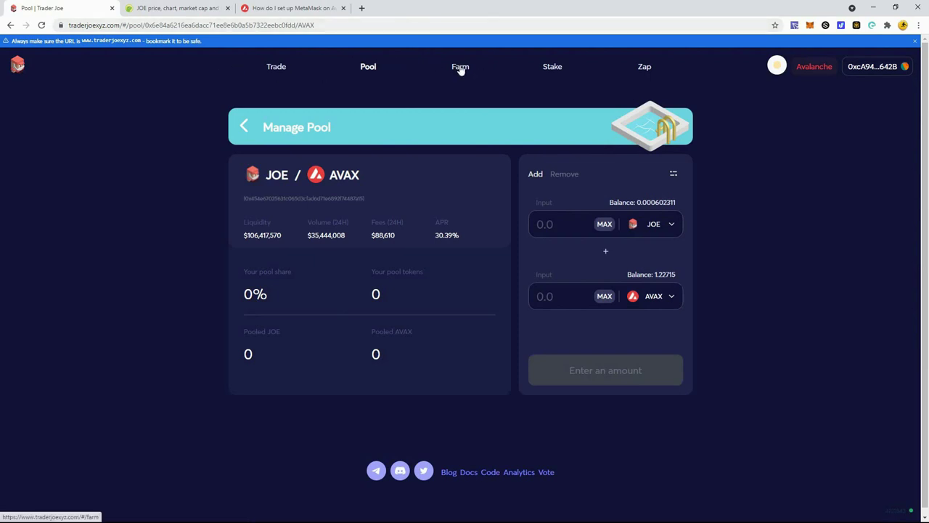
pyautogui.click(278, 69)
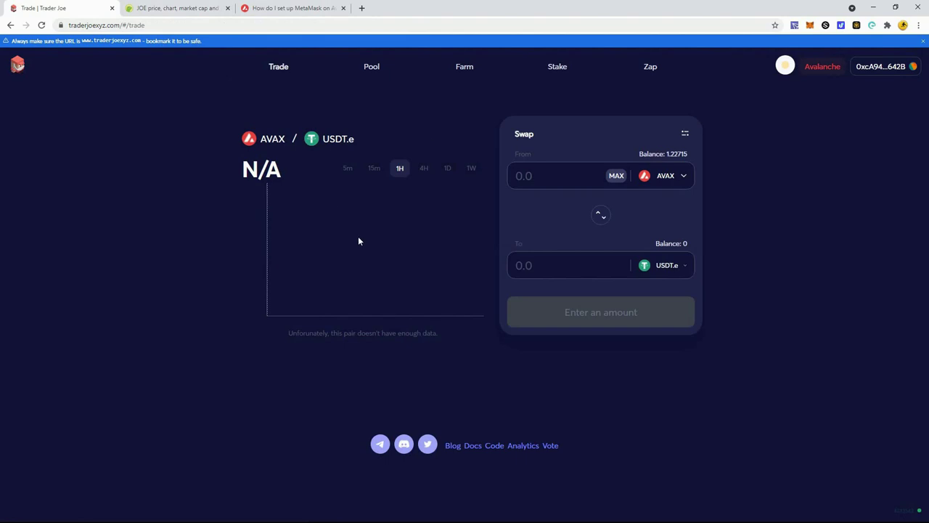
# Filter Trader Joe's farms to My Farms and open the JOE-AVAX farm.
pyautogui.click(459, 67)
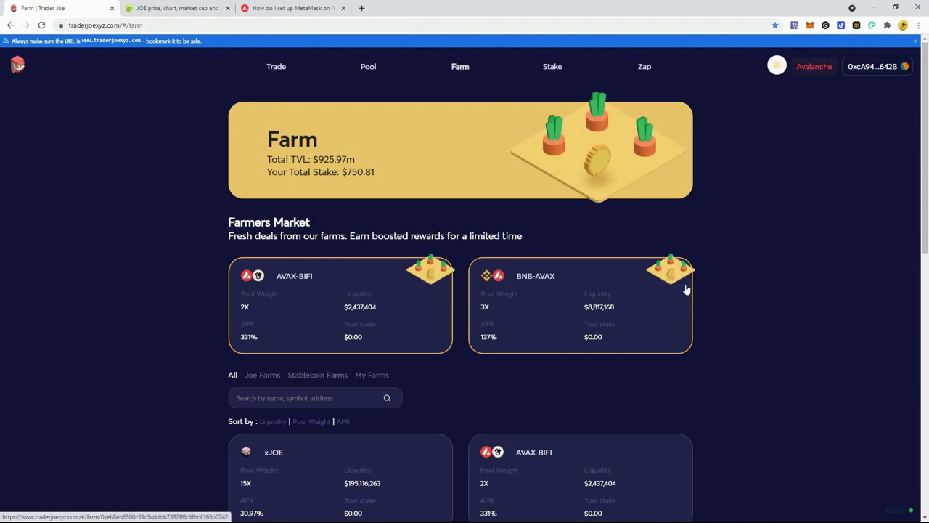
pyautogui.scroll(-2, 823, 244)
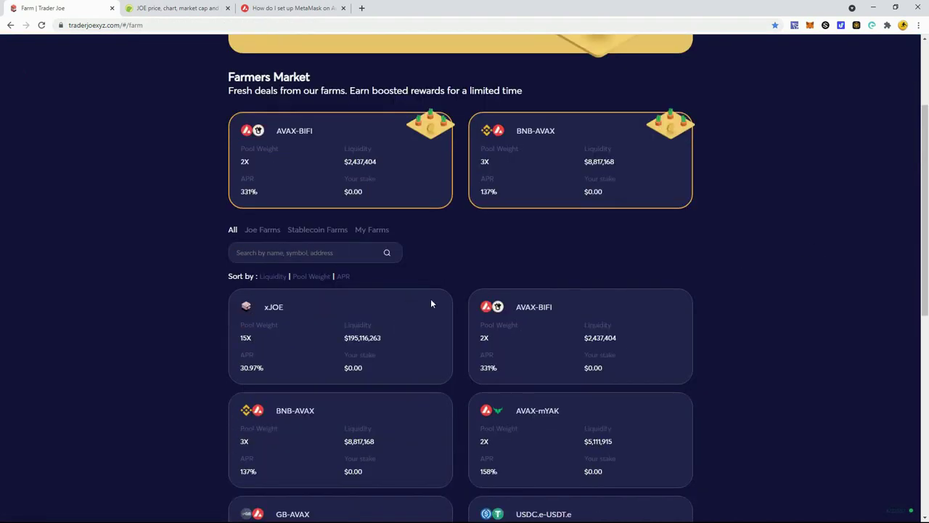
pyautogui.click(369, 231)
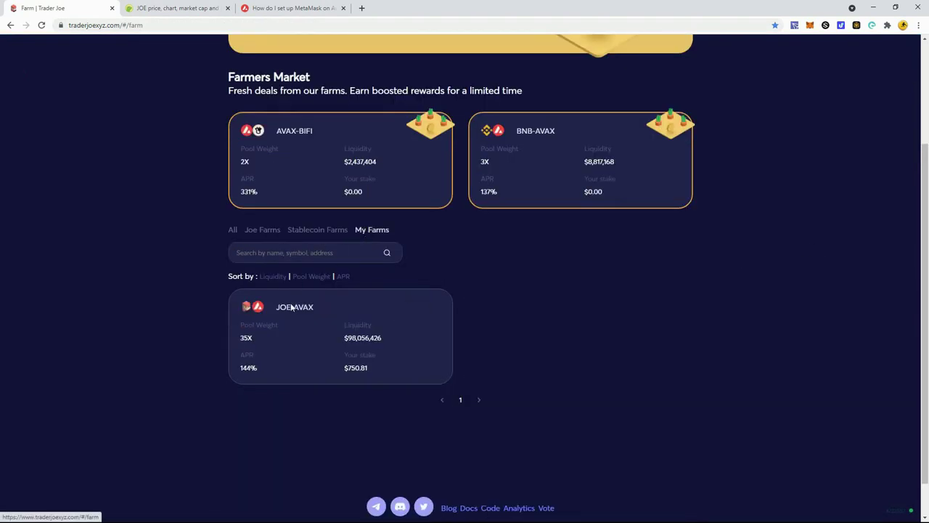
pyautogui.click(297, 327)
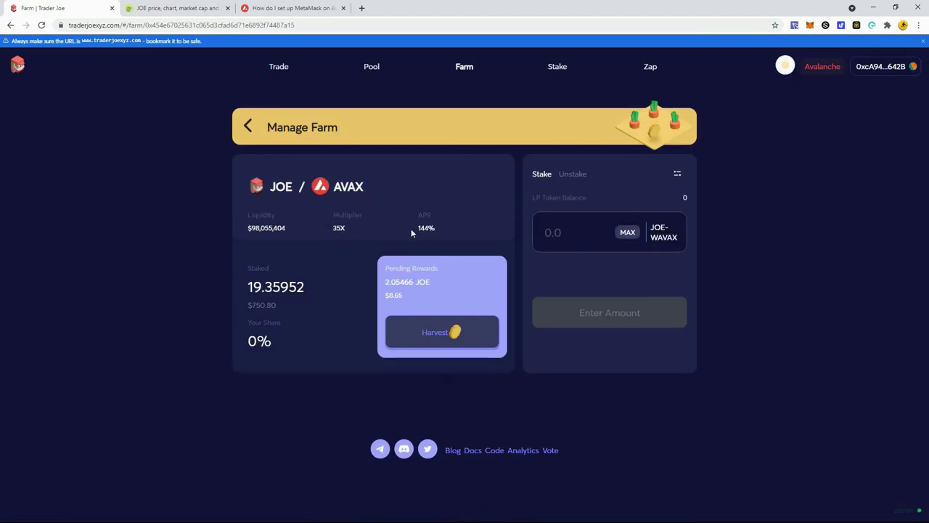
# Examine the JOE/AVAX farm's APR, pending rewards and staked amount, highlighting the figures.
pyautogui.moveTo(411, 230); pyautogui.dragTo(433, 229)
pyautogui.click(441, 228)
pyautogui.moveTo(384, 266)
pyautogui.mouseDown()
pyautogui.moveTo(420, 291)
pyautogui.moveTo(414, 301)
pyautogui.moveTo(383, 269)
pyautogui.moveTo(411, 288)
pyautogui.moveTo(409, 300)
pyautogui.moveTo(380, 270)
pyautogui.mouseUp()
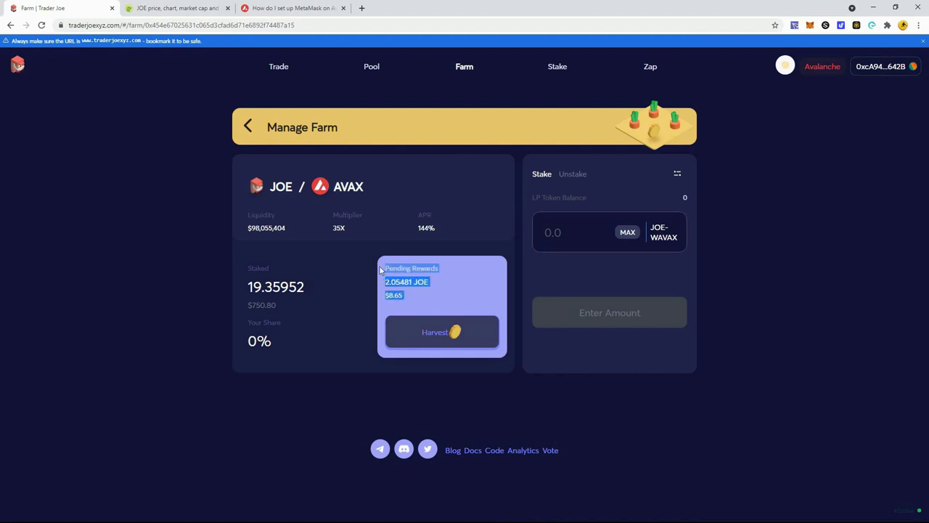
pyautogui.click(431, 282)
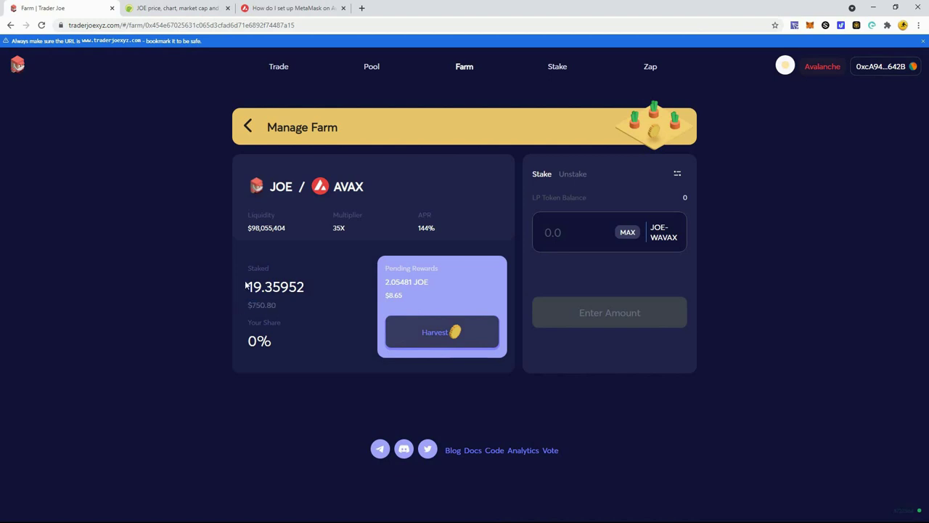
pyautogui.moveTo(242, 291); pyautogui.dragTo(319, 295)
pyautogui.click(339, 234)
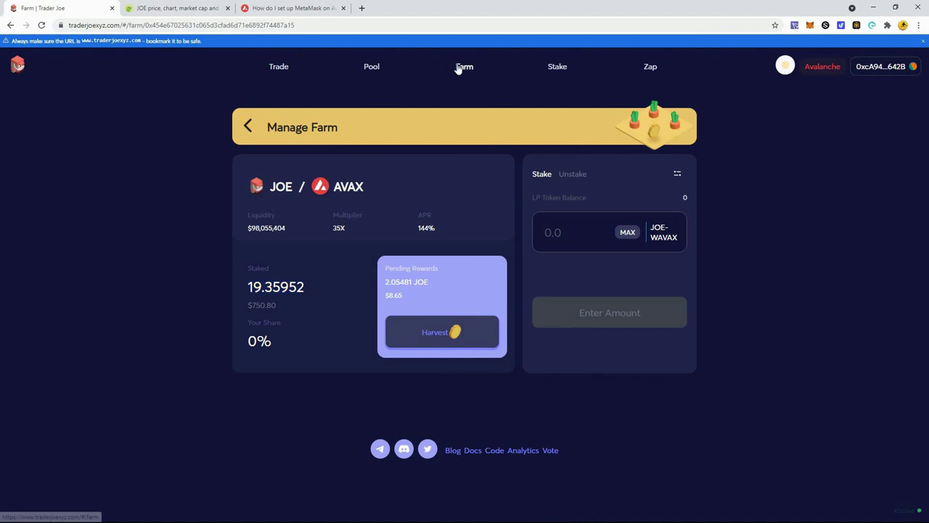